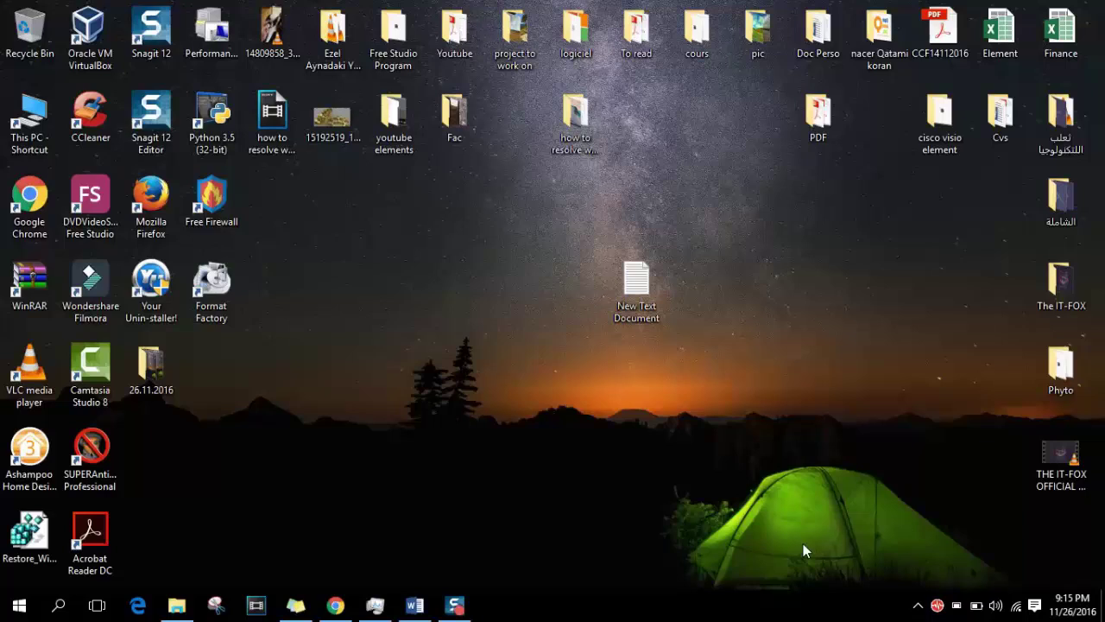
- Switch to the open Word document and review its security checklist, marking the Fire wall, Antivirus and Passwords items
click(413, 605)
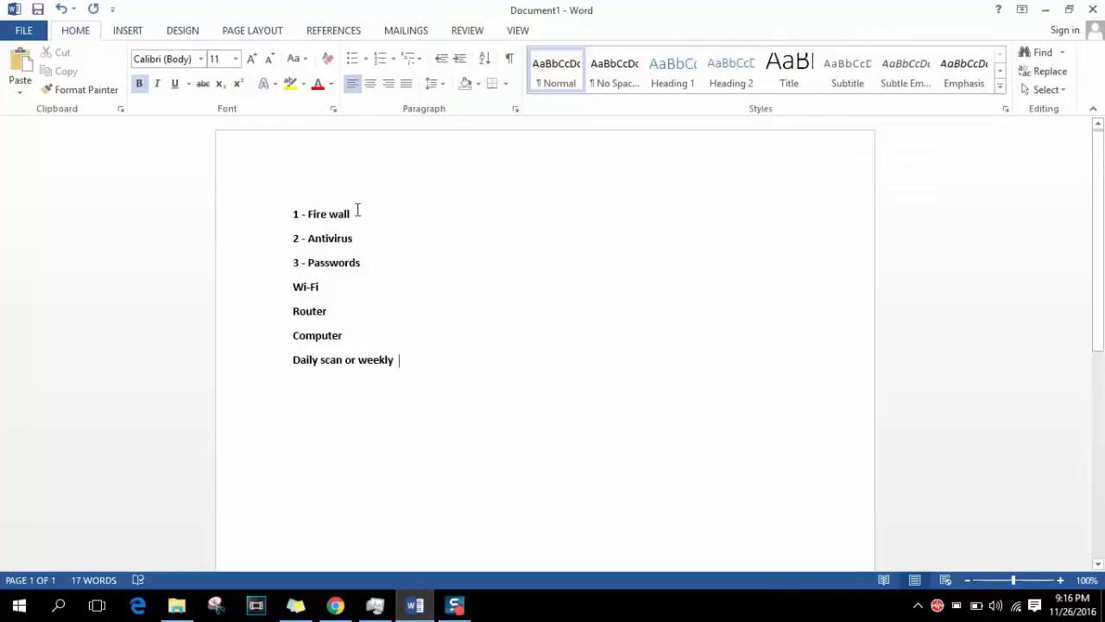
drag(352, 213, 300, 213)
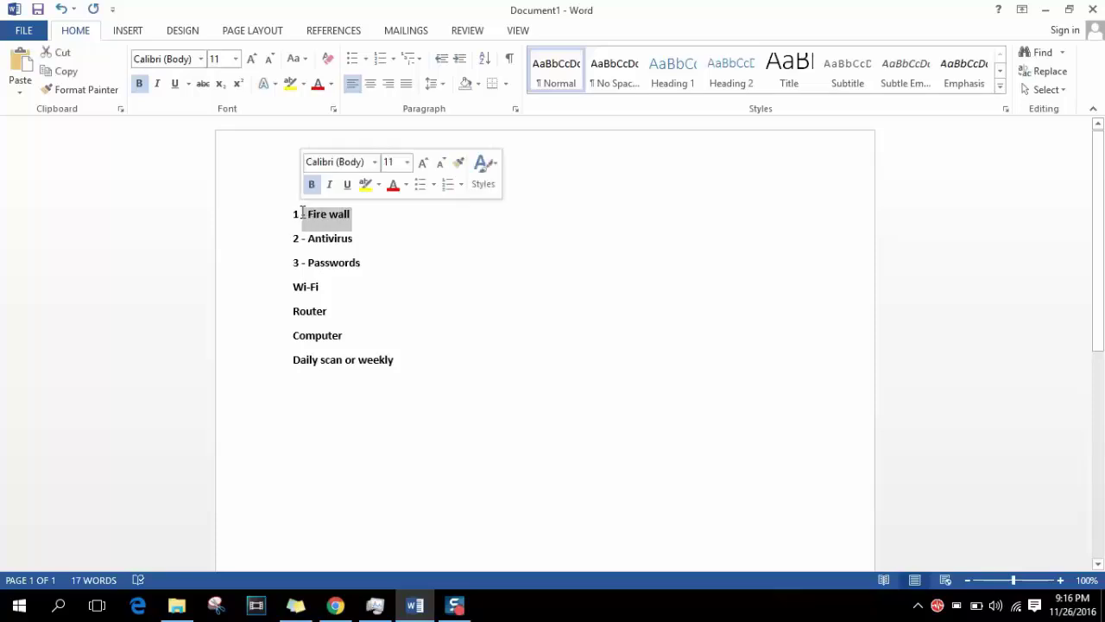
click(353, 237)
drag(302, 238, 348, 269)
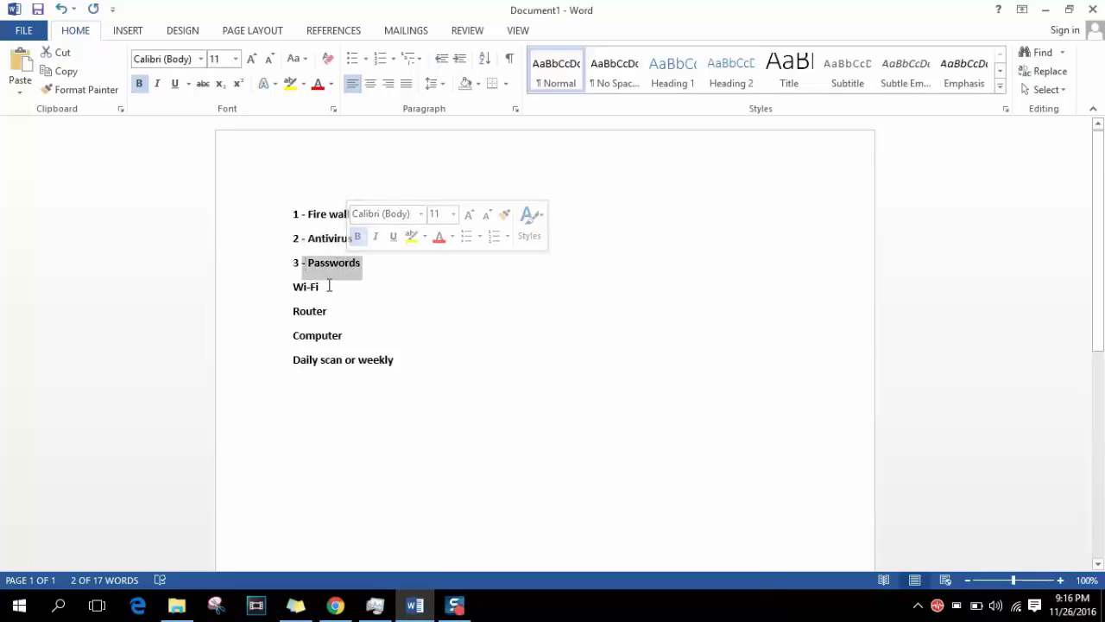
click(328, 286)
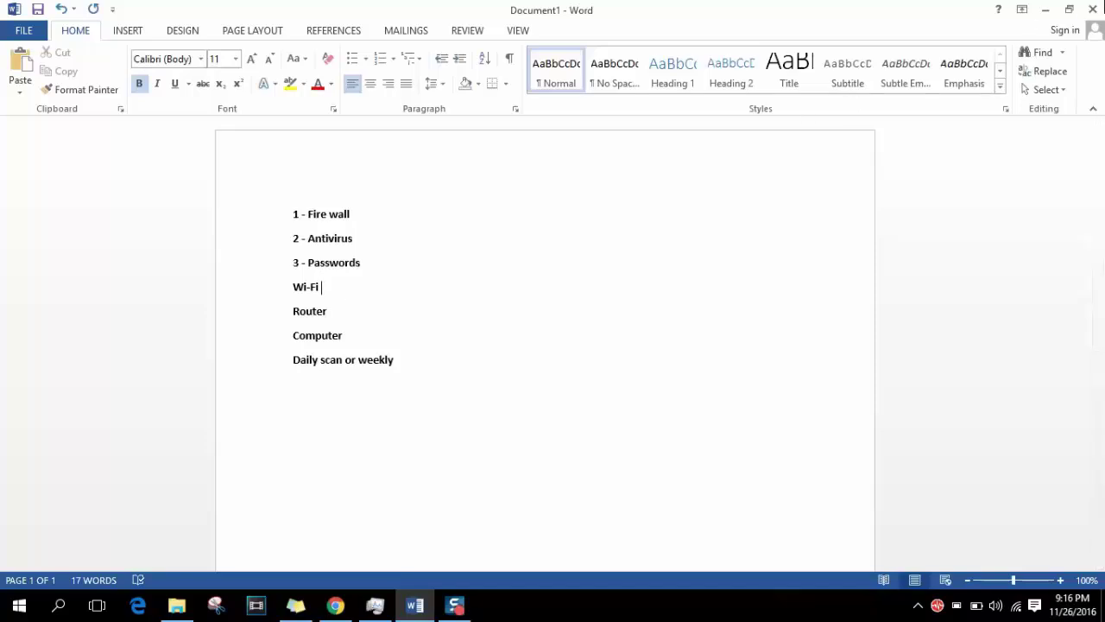
click(1092, 8)
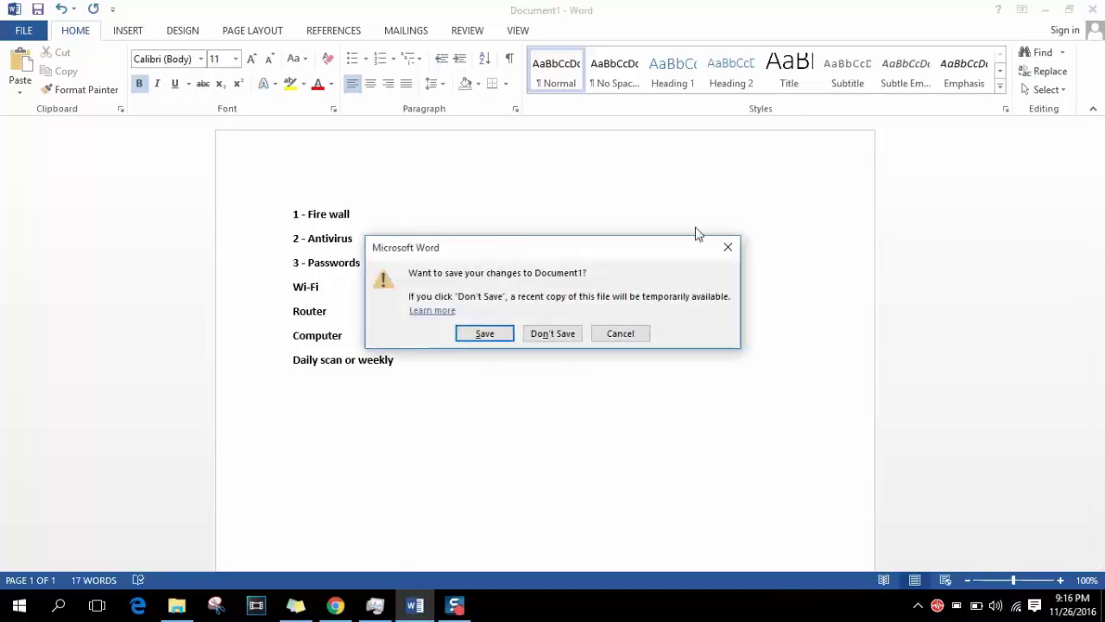
click(482, 335)
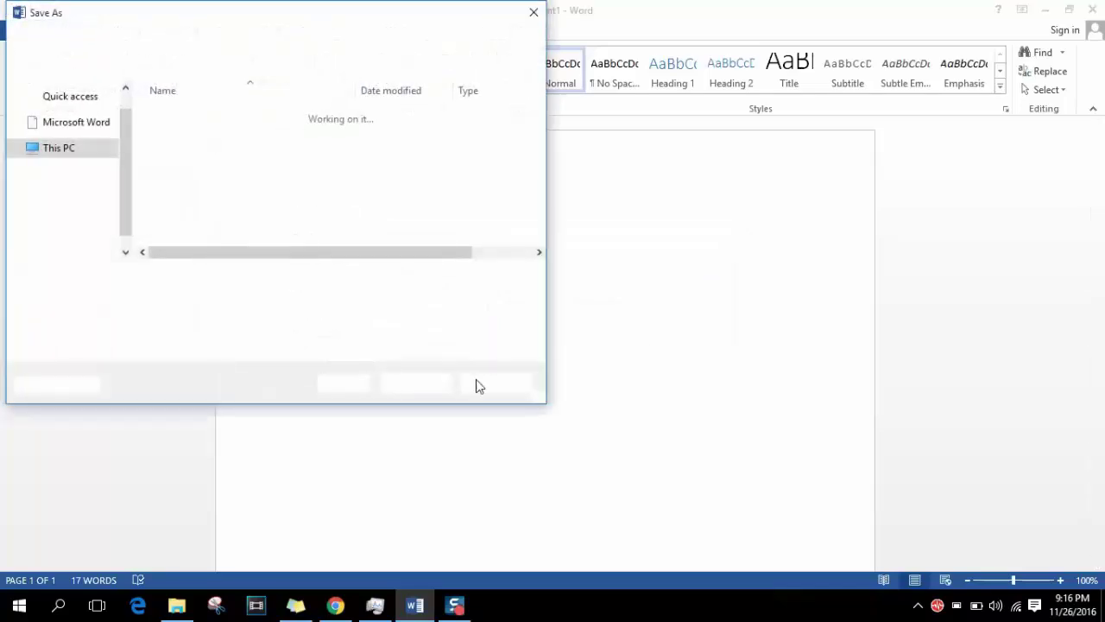
click(482, 384)
click(1092, 8)
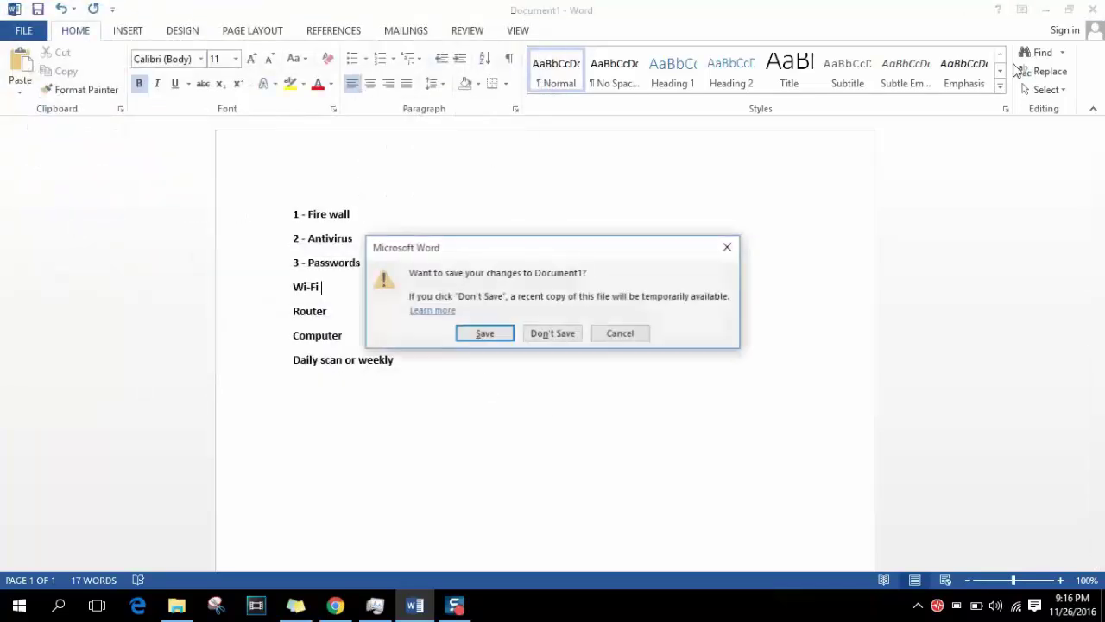
click(621, 333)
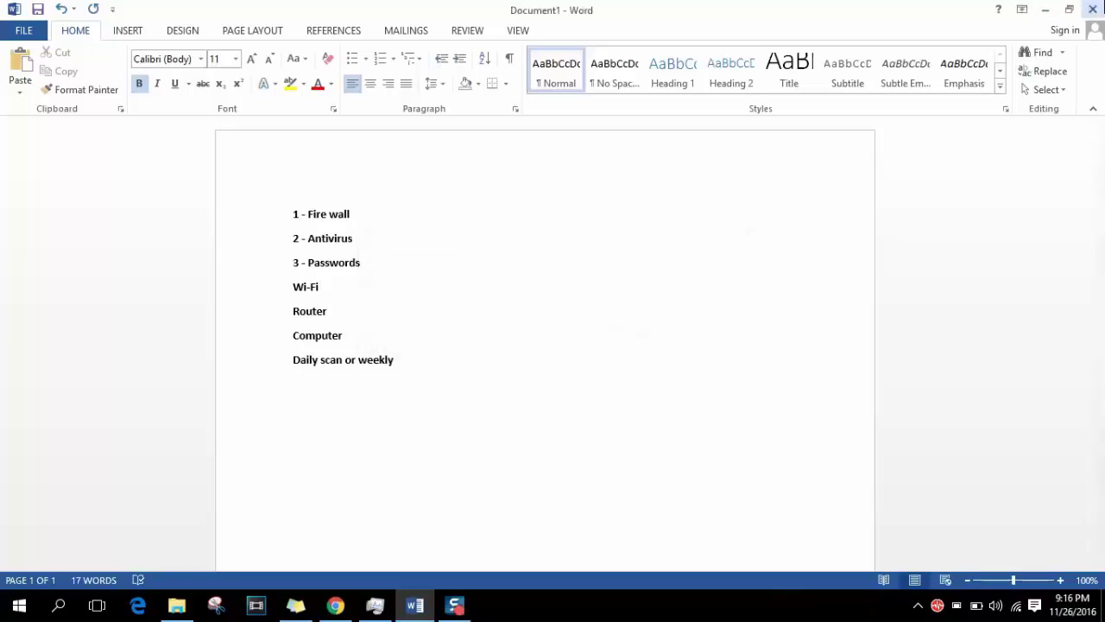
- Close the Word checklist document without saving its changes
click(1092, 9)
click(543, 339)
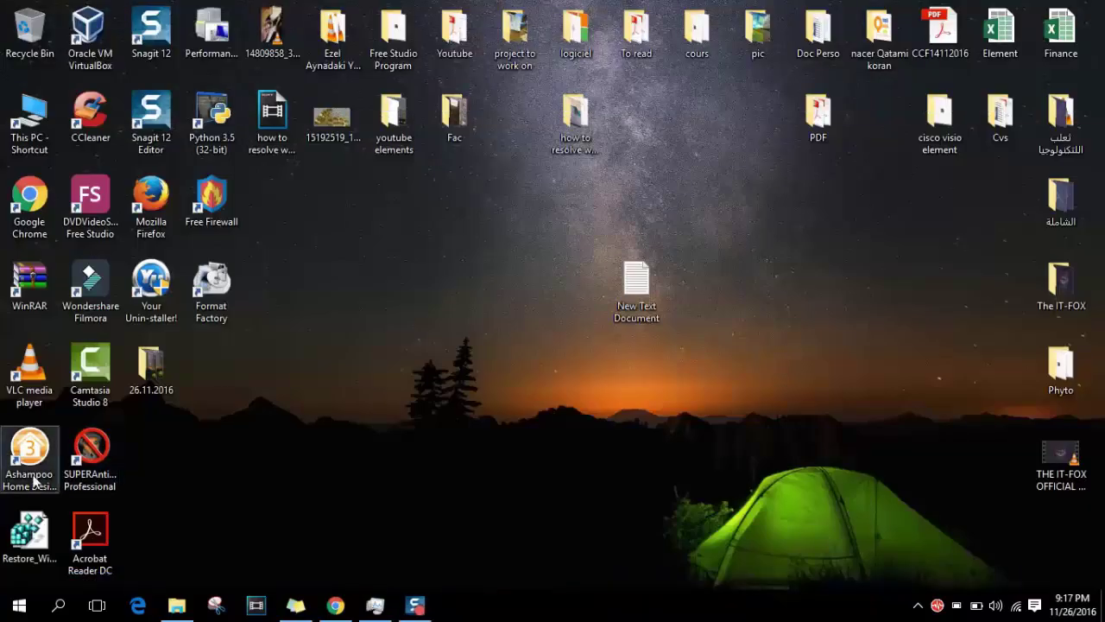
click(71, 480)
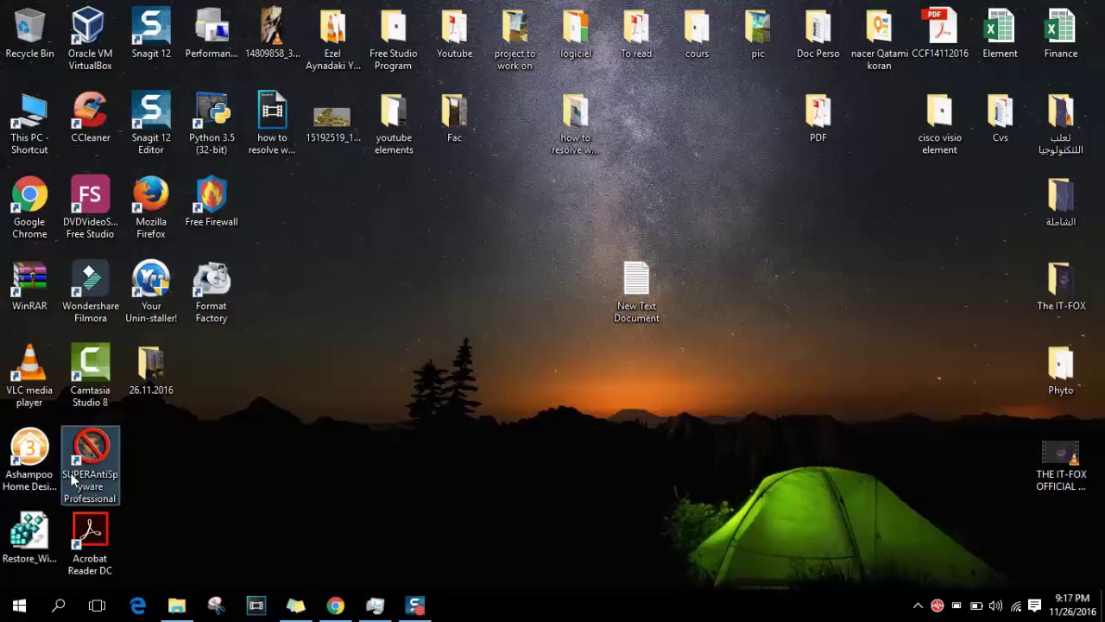
click(165, 504)
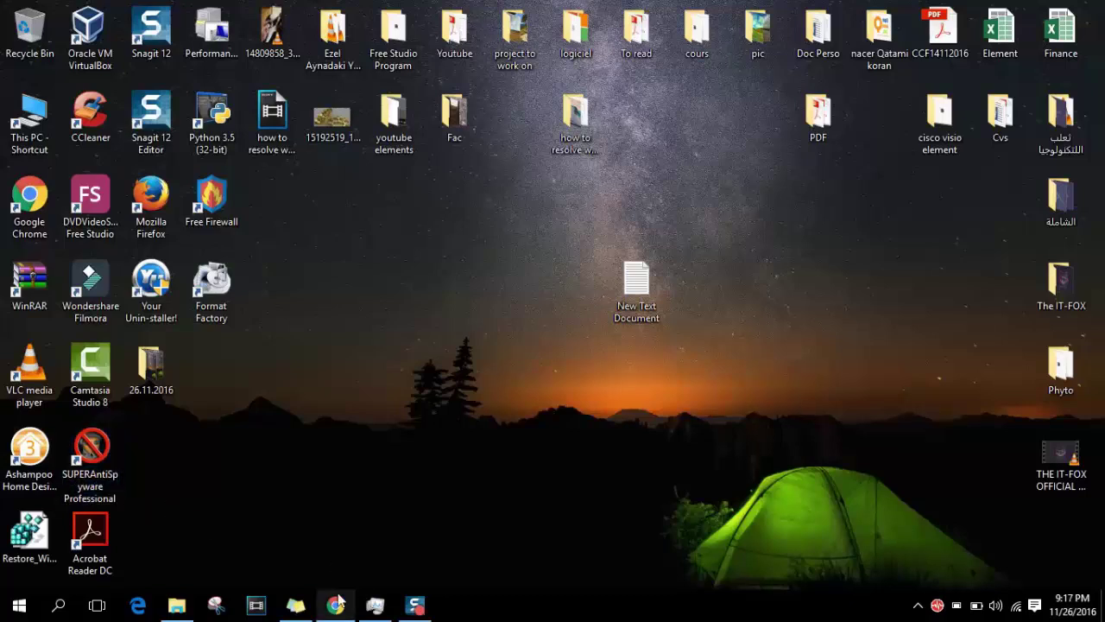
click(228, 197)
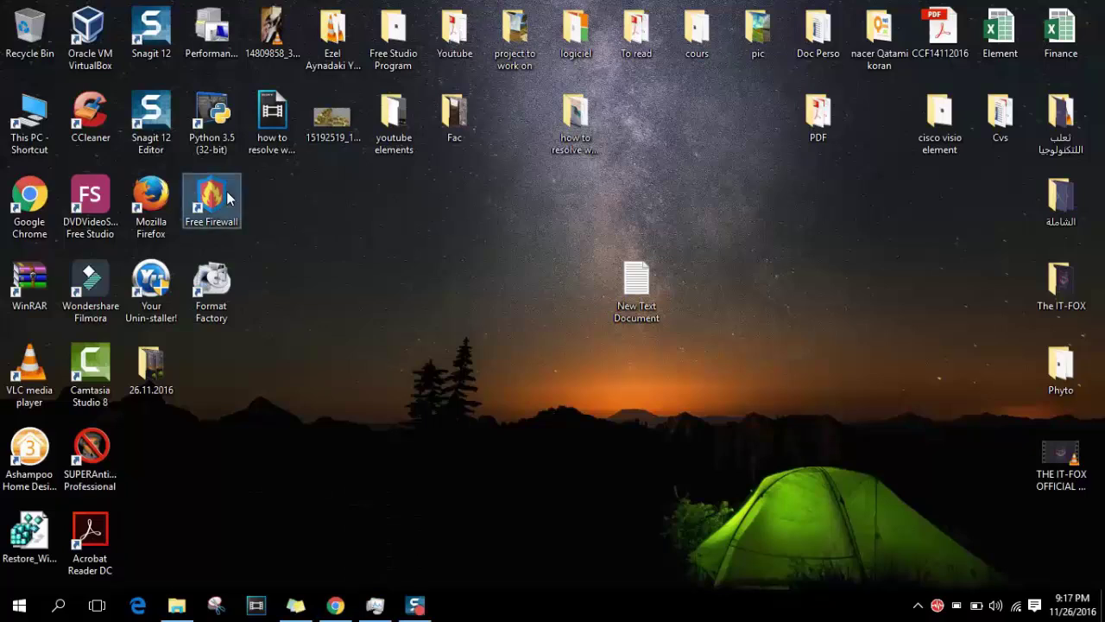
- Switch to Chrome and look over the already open Evorim Free Firewall page
click(334, 605)
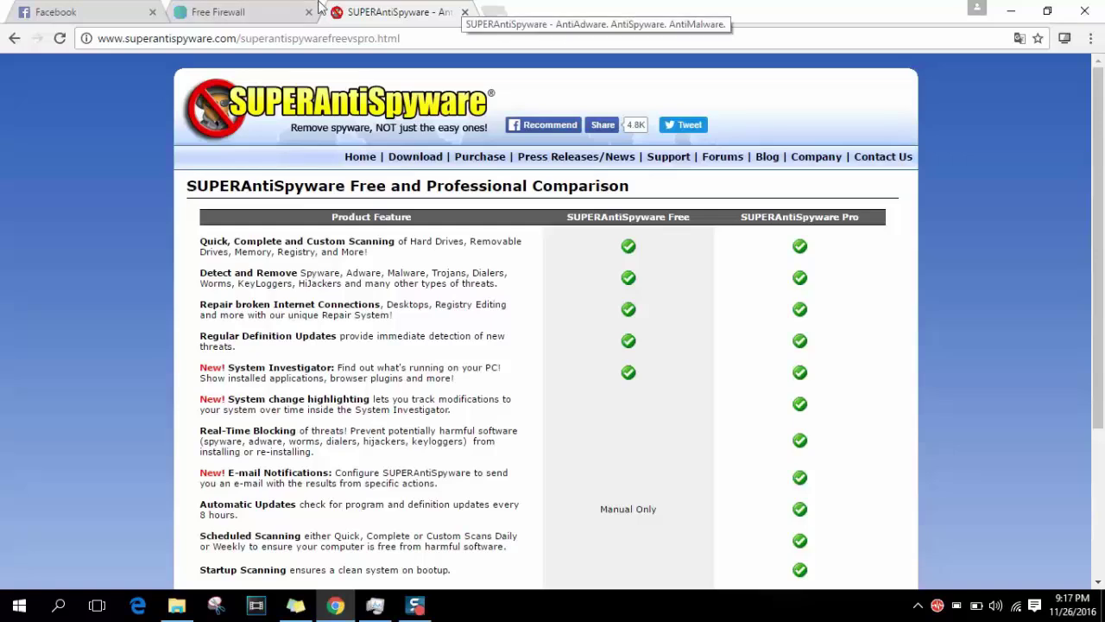
click(254, 11)
drag(1100, 149, 1100, 95)
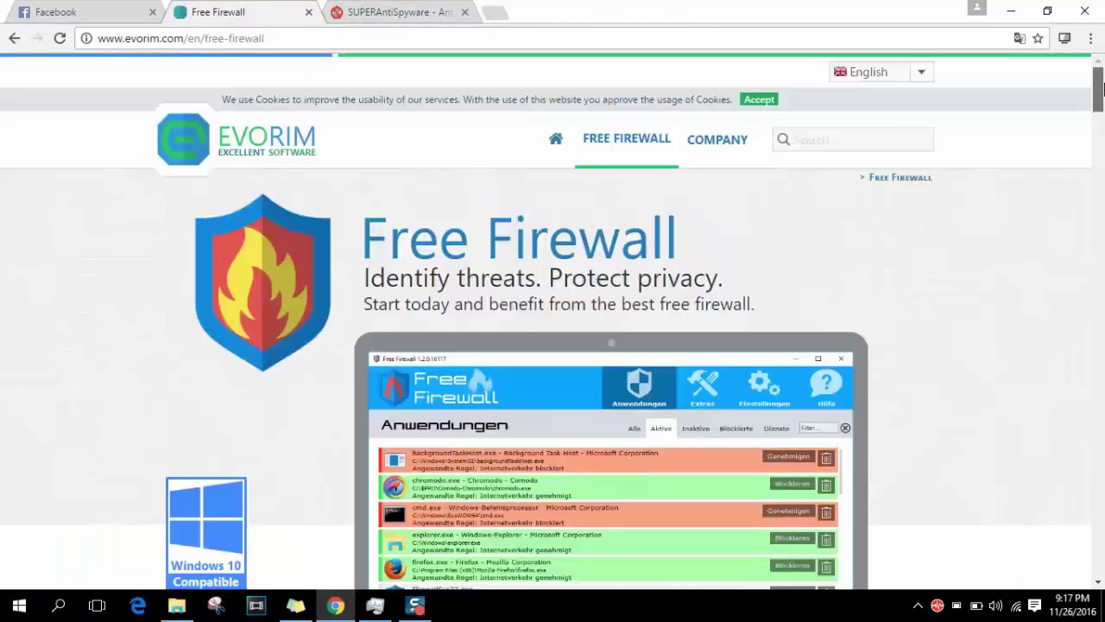
- Search the web for "free firwall evorim" in a new tab and open Evorim's Free Firewall page at its download section
click(503, 10)
text(fo)
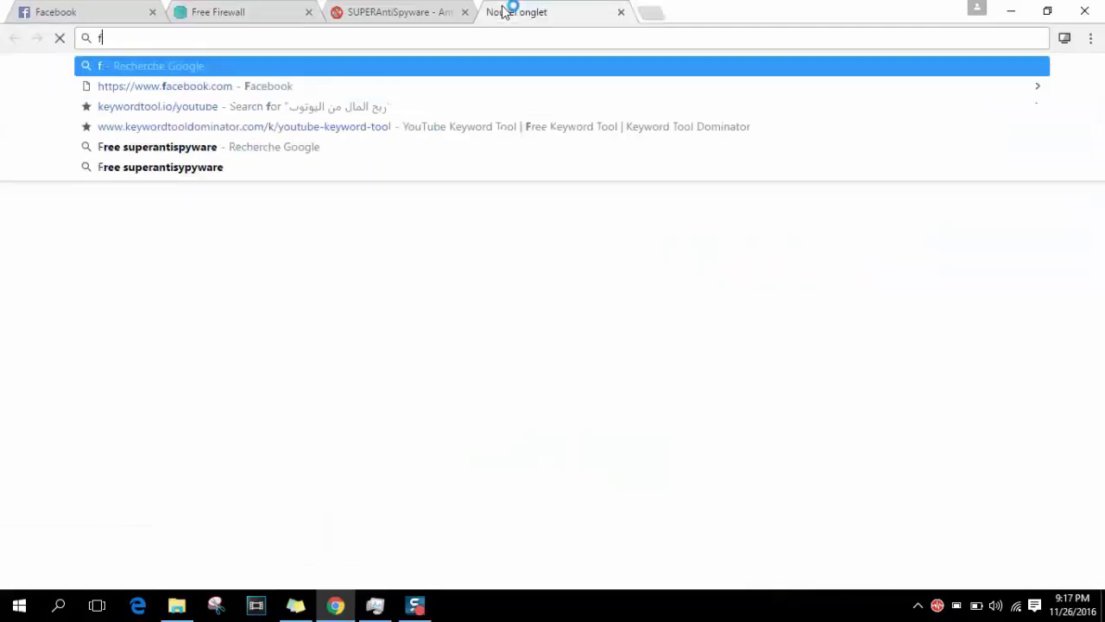
key(BackSpace)
text(ree)
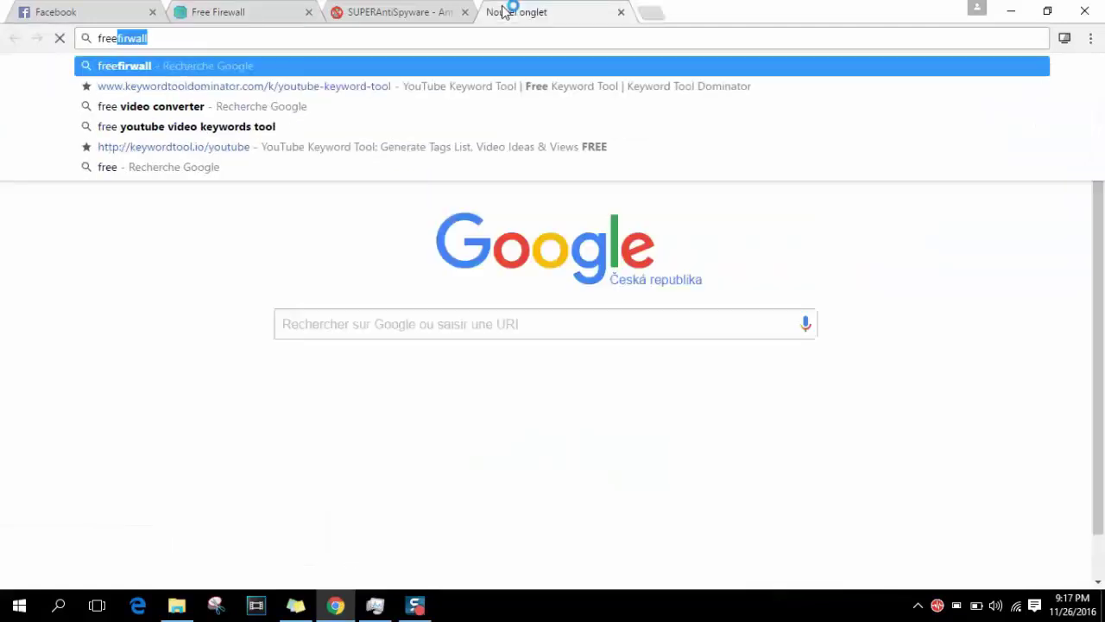
text( firwall )
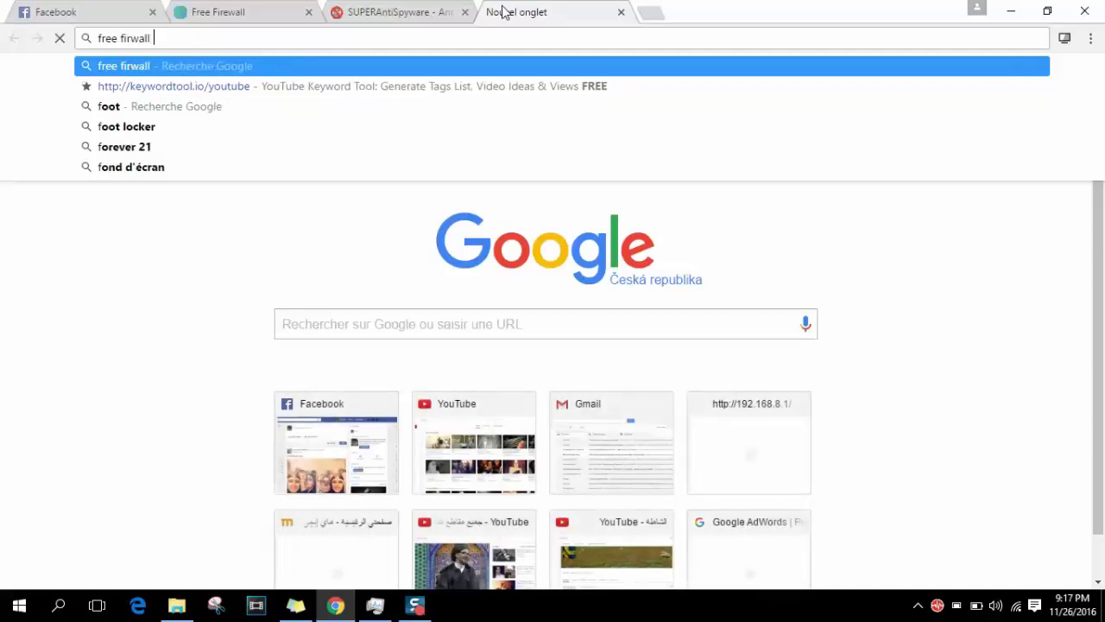
text(evorim)
key(Return)
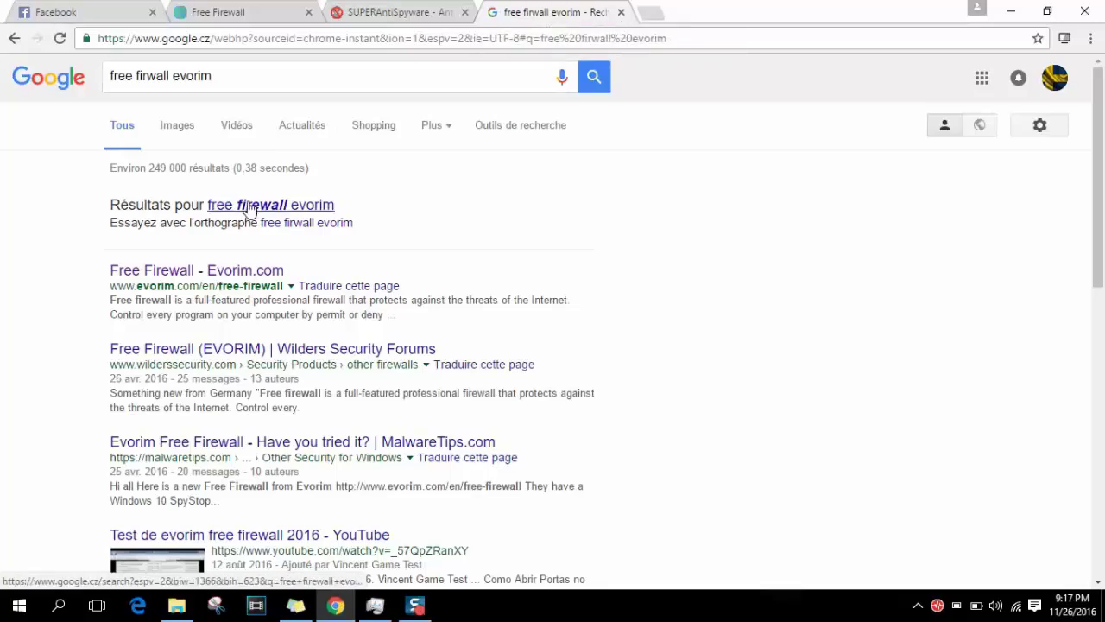
click(229, 269)
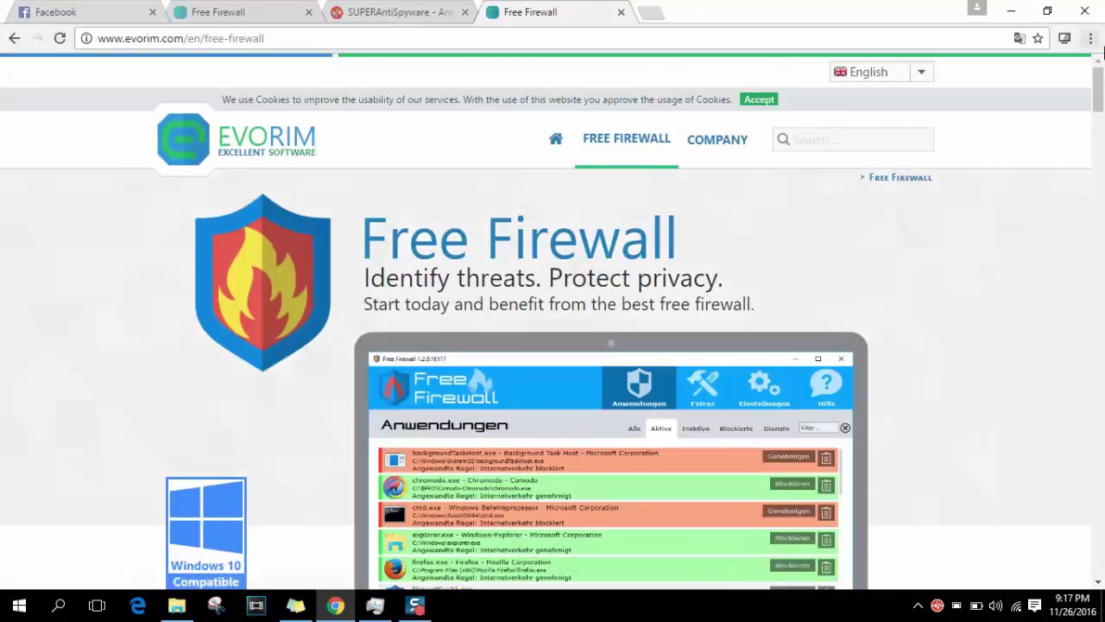
drag(1100, 78, 1101, 134)
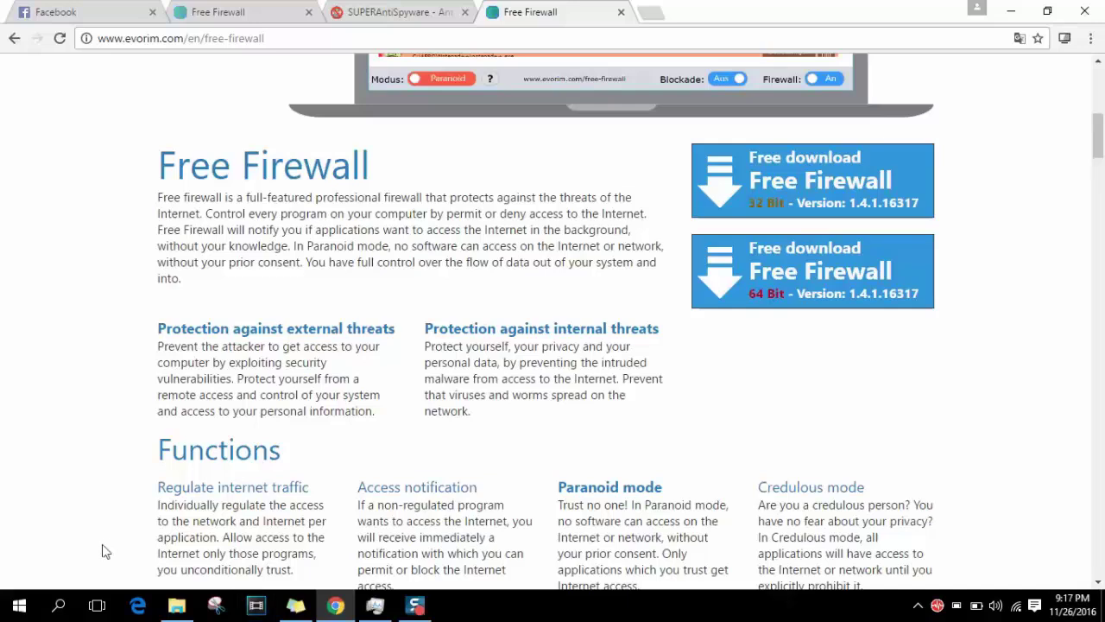
- Run dxdiag from the Windows Run dialog to check whether the operating system is 32-bit or 64-bit, and close the tool
click(58, 604)
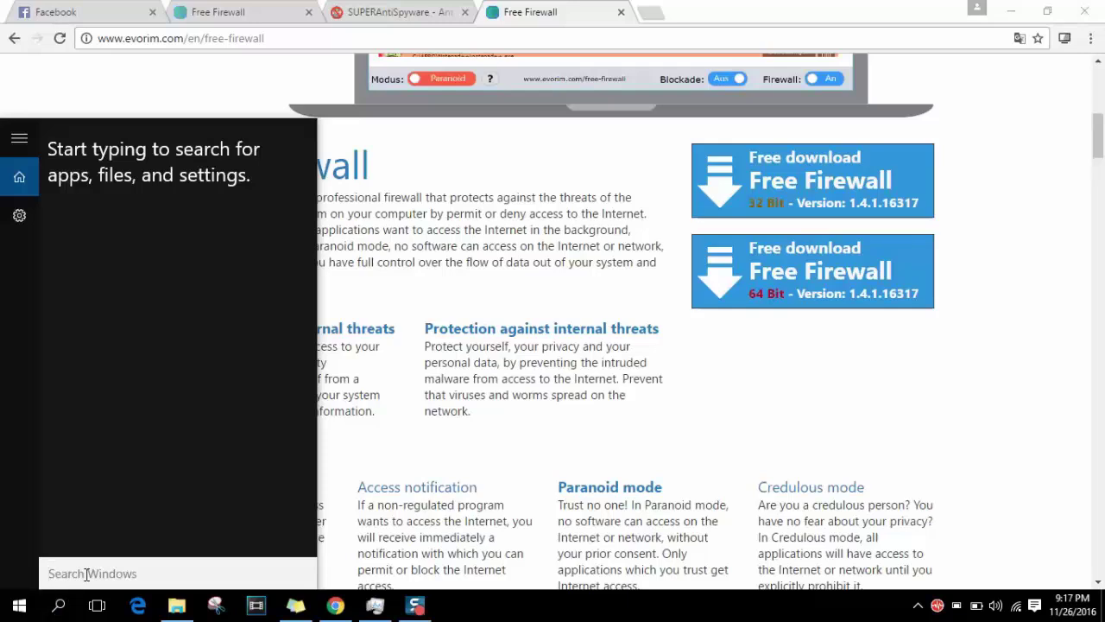
text(run)
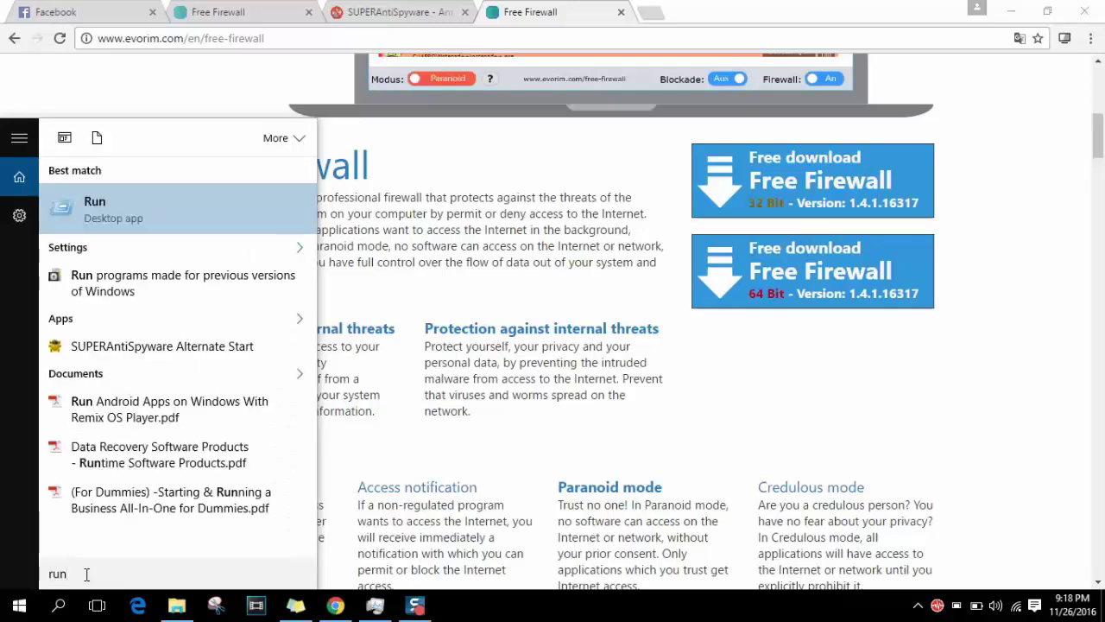
key(Return)
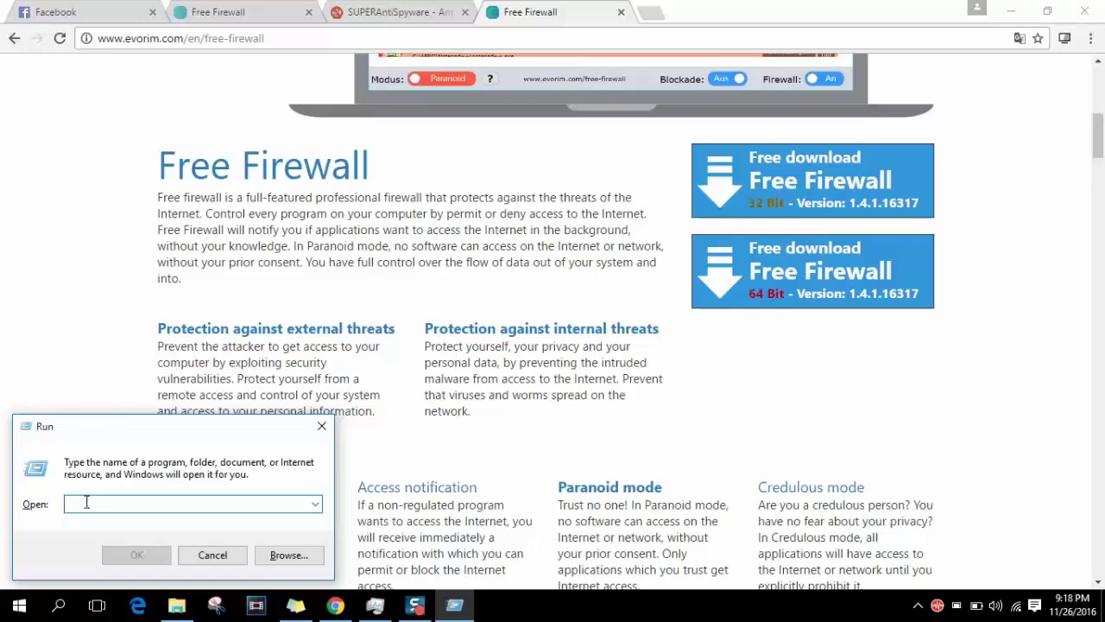
text(dxdiag)
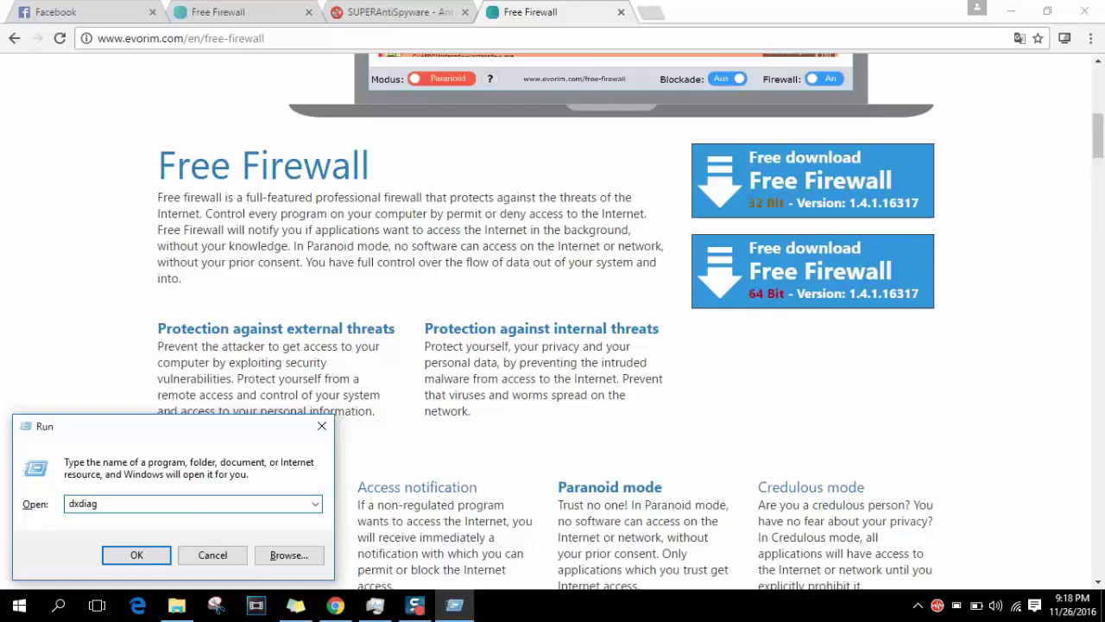
key(Return)
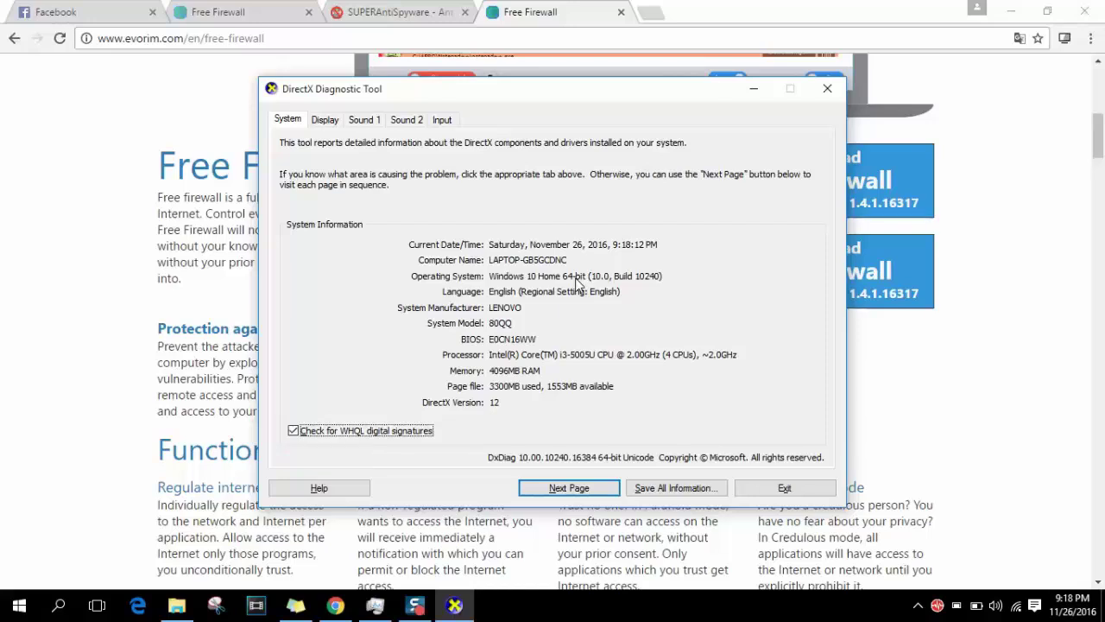
click(827, 88)
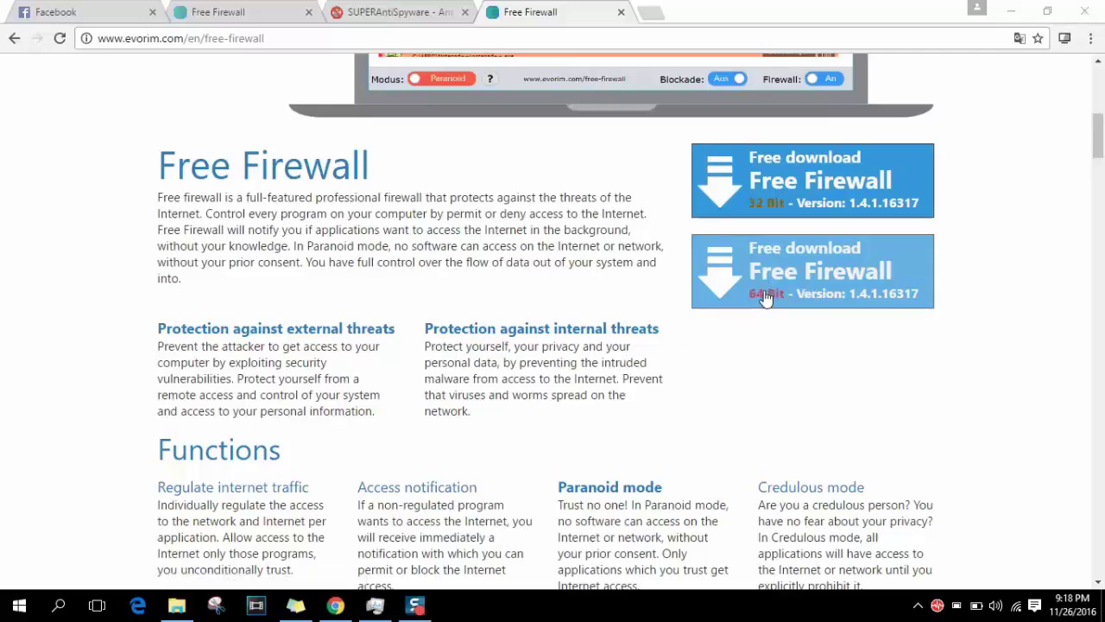
- Minimize the browser, locate the freefirewall-x64-setup (1) installer in the Downloads folder, and close the folder window
click(1011, 17)
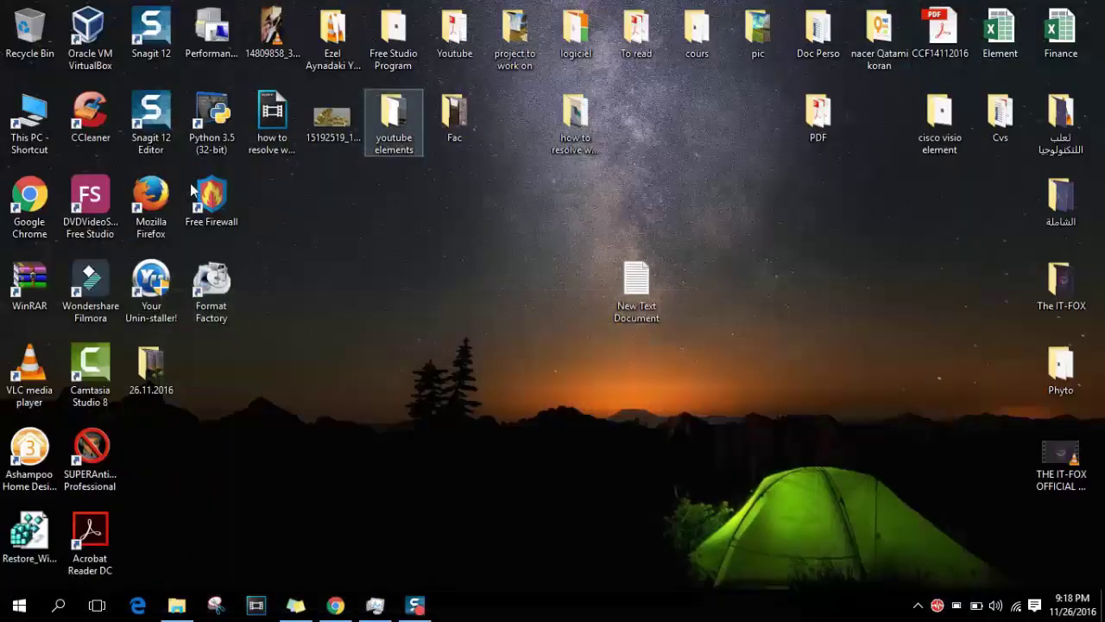
double_click(41, 126)
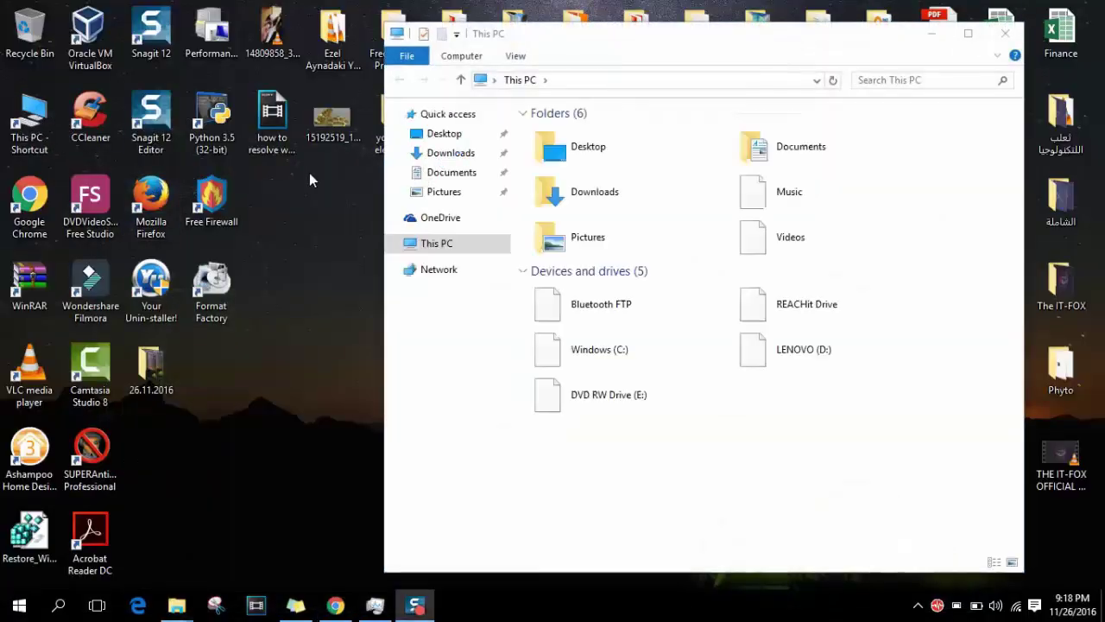
click(459, 156)
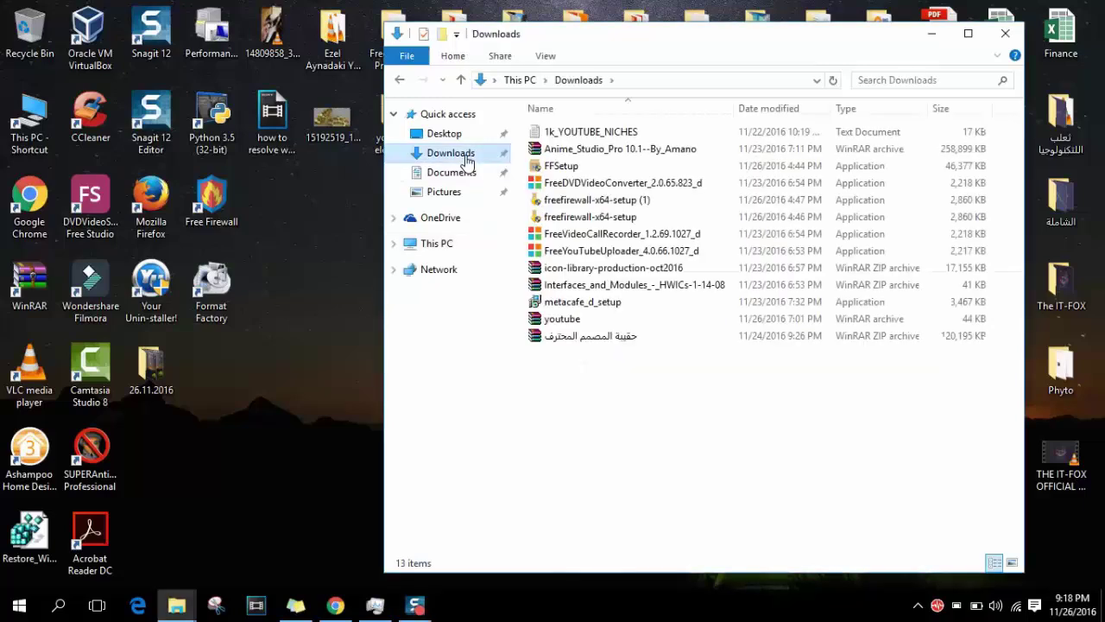
click(610, 201)
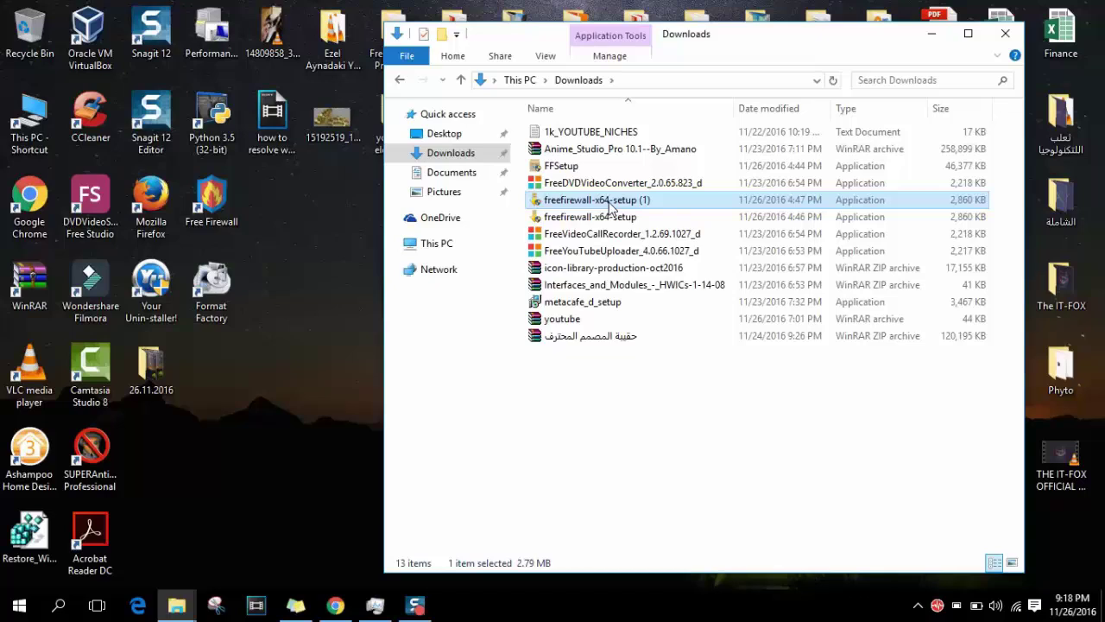
click(1005, 33)
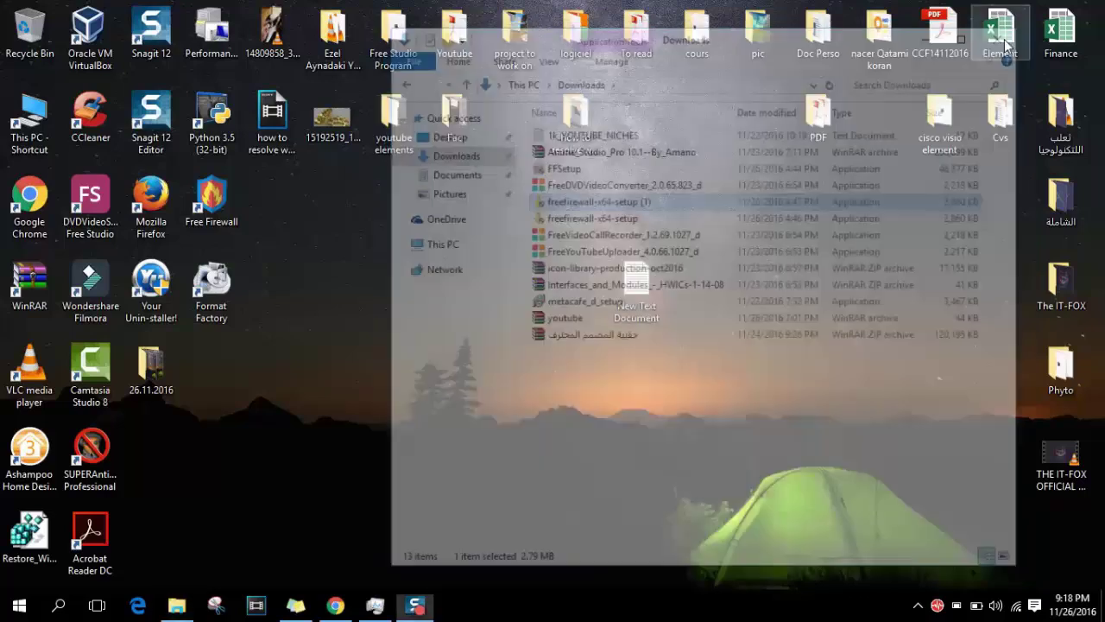
- Launch Free Firewall in a maximized window and show only the active applications
click(255, 238)
double_click(223, 201)
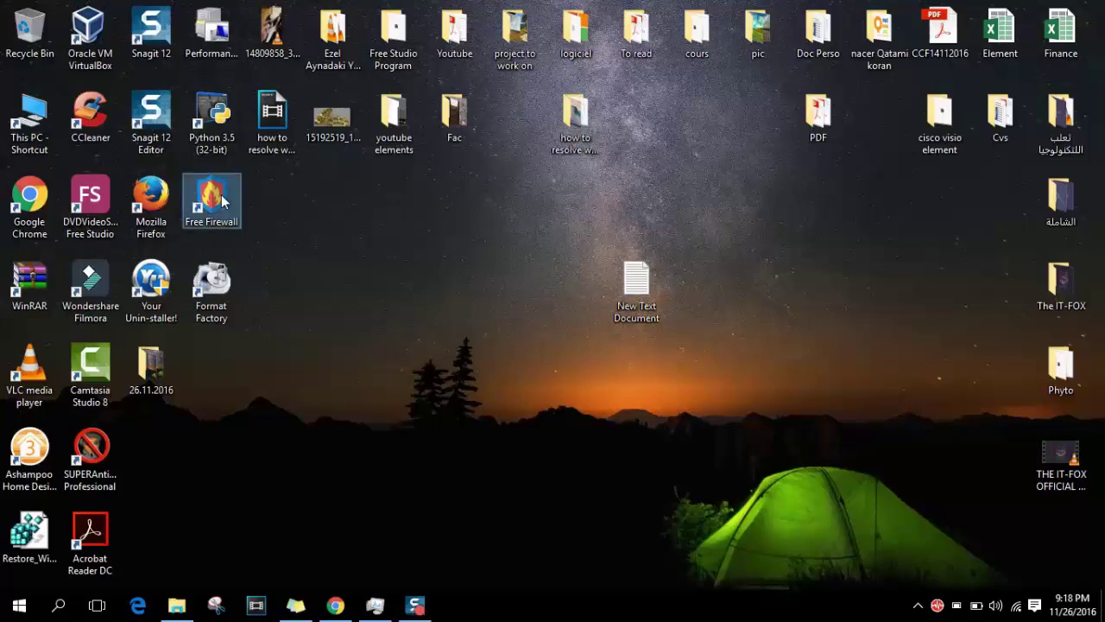
click(660, 366)
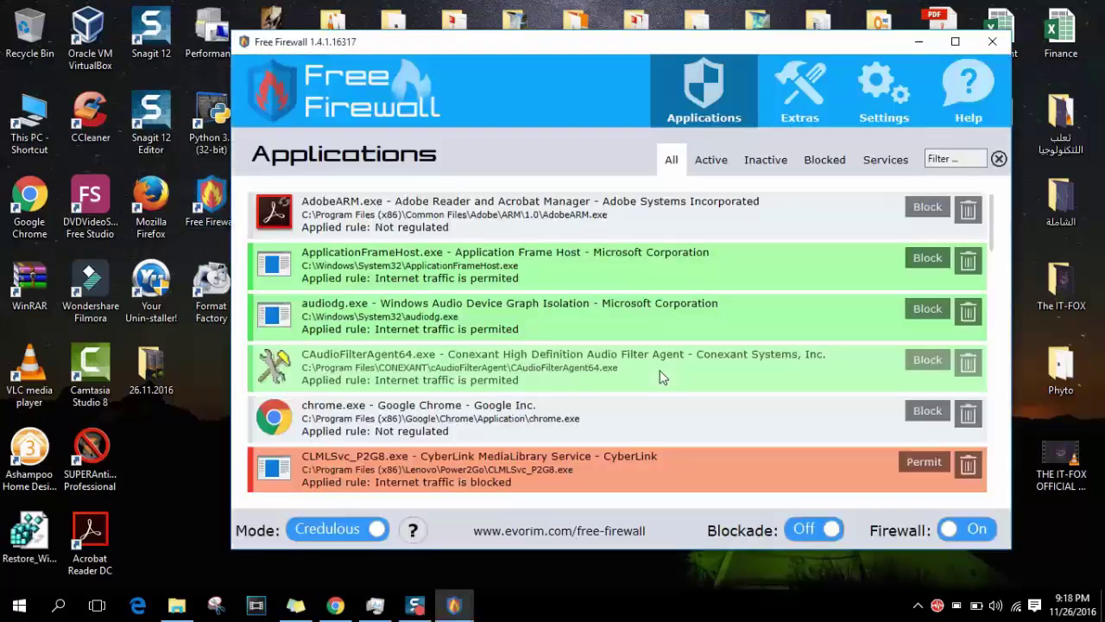
click(959, 44)
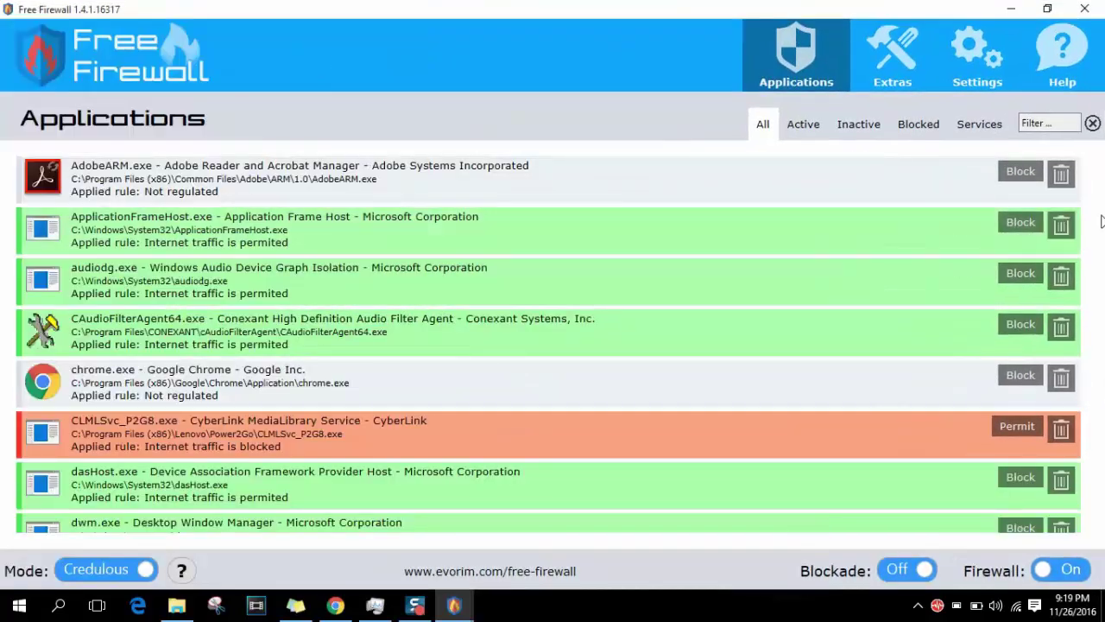
click(795, 125)
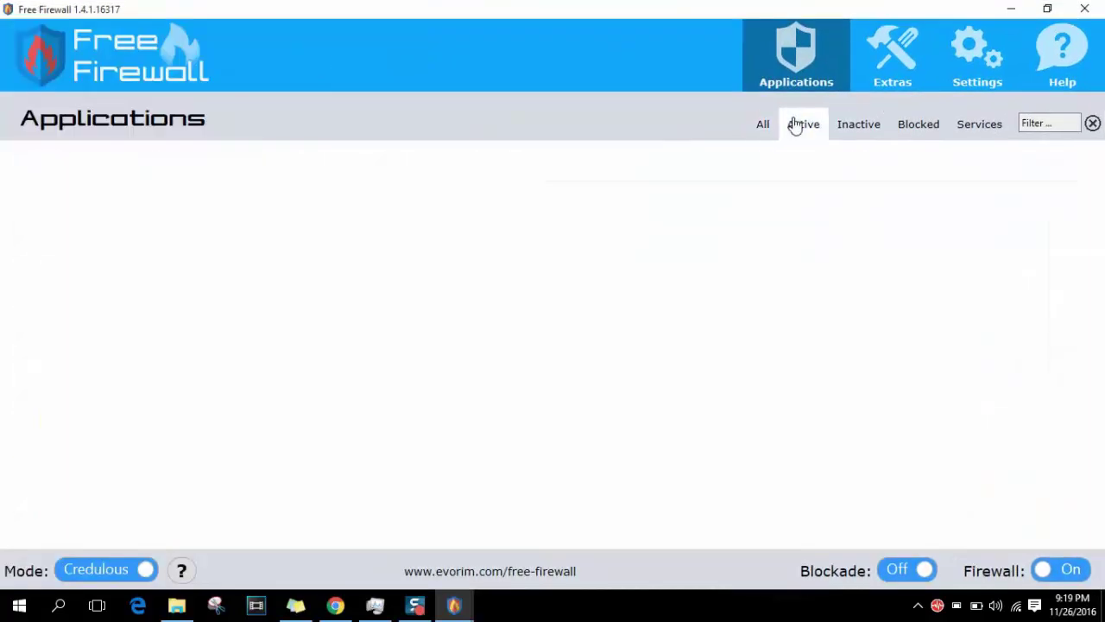
- Review the traffic rules of all listed applications in Free Firewall, close its window and dismiss the message
click(764, 126)
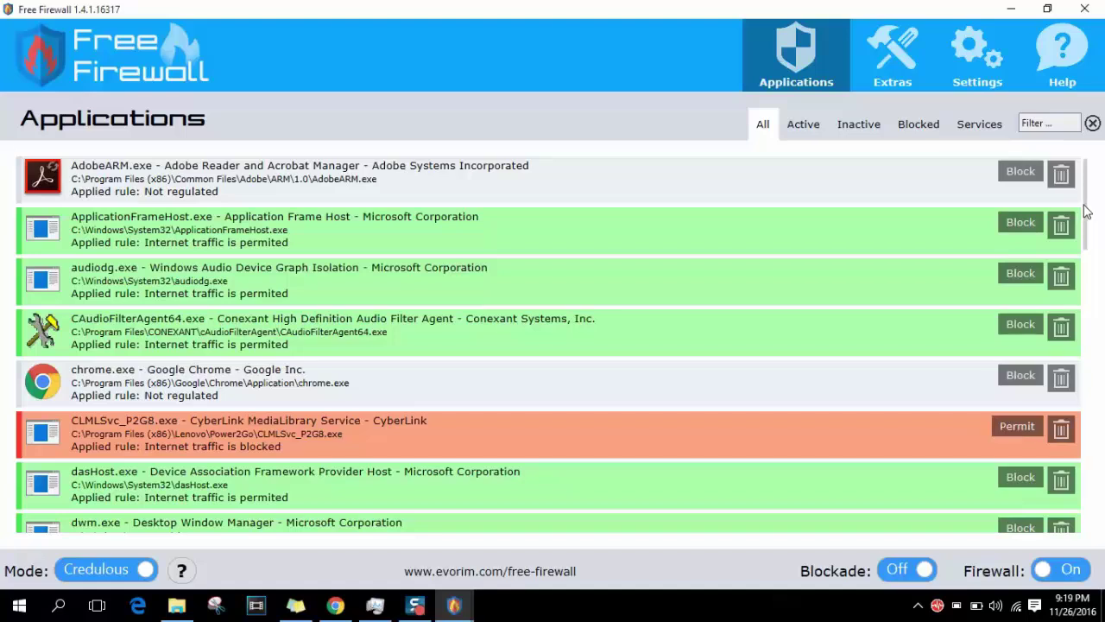
drag(1086, 212, 1090, 285)
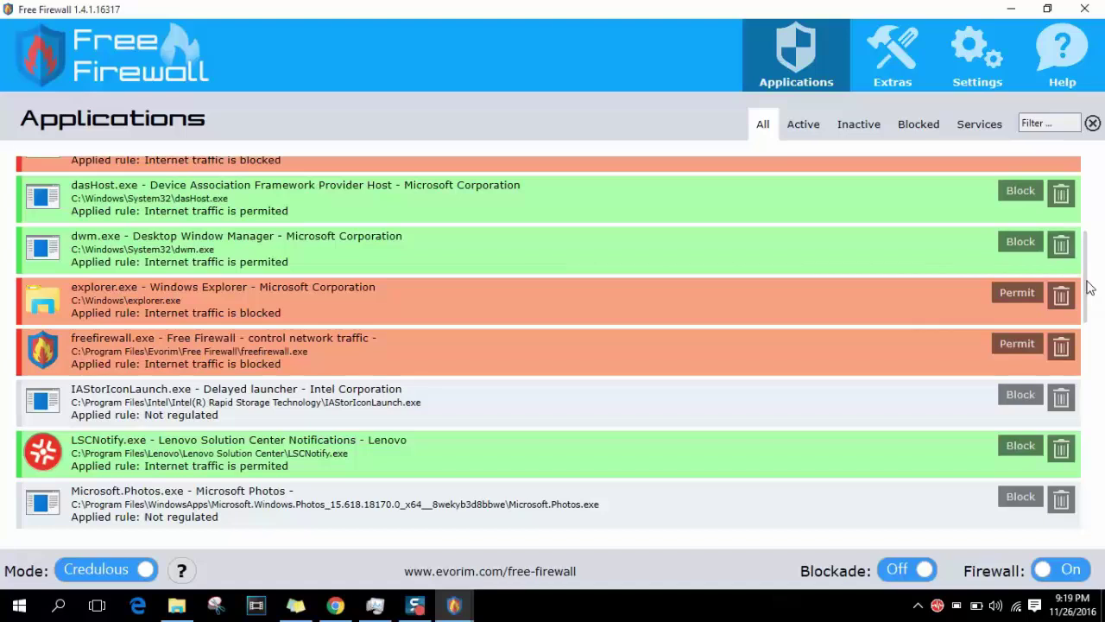
drag(1090, 287, 1079, 501)
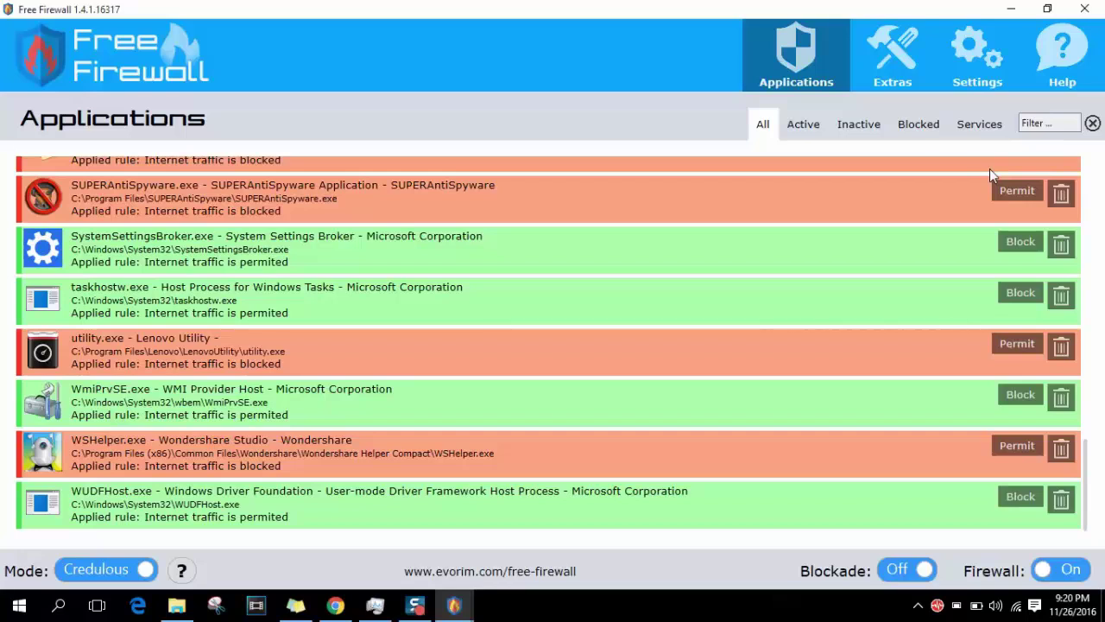
click(1085, 9)
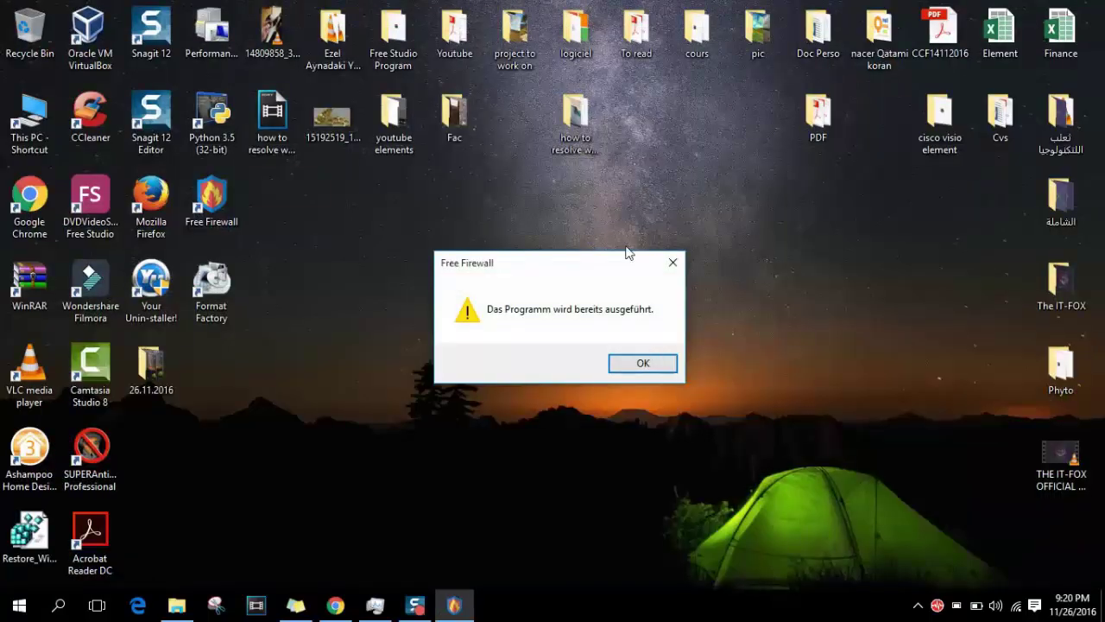
click(665, 361)
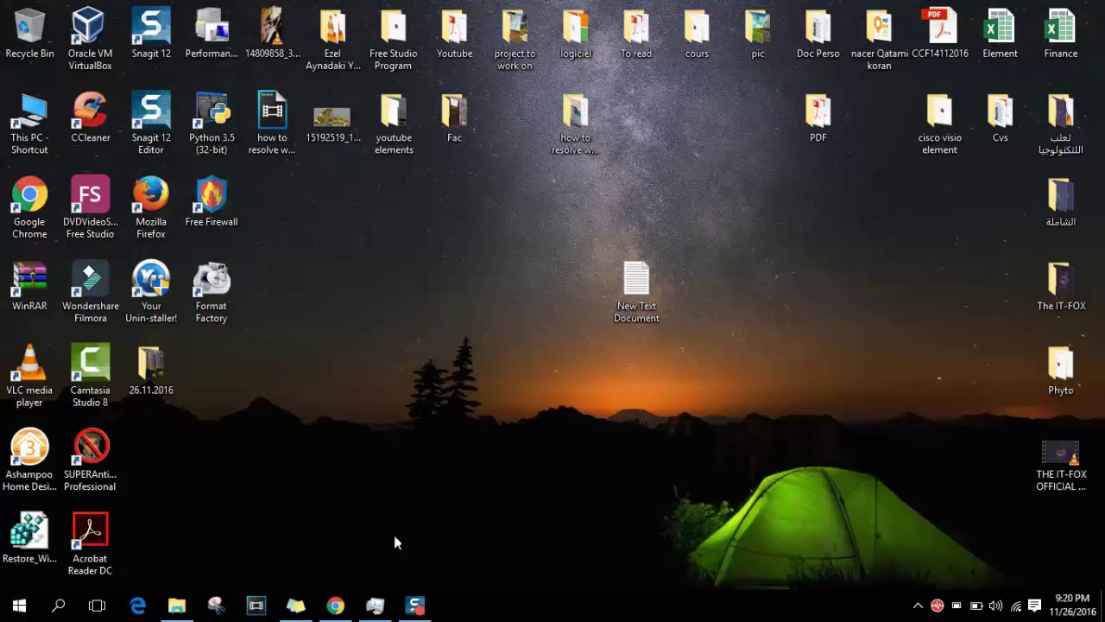
- Switch to Chrome and view the Professional and Free Edition downloads on the SUPERAntiSpyware website's download page
click(337, 606)
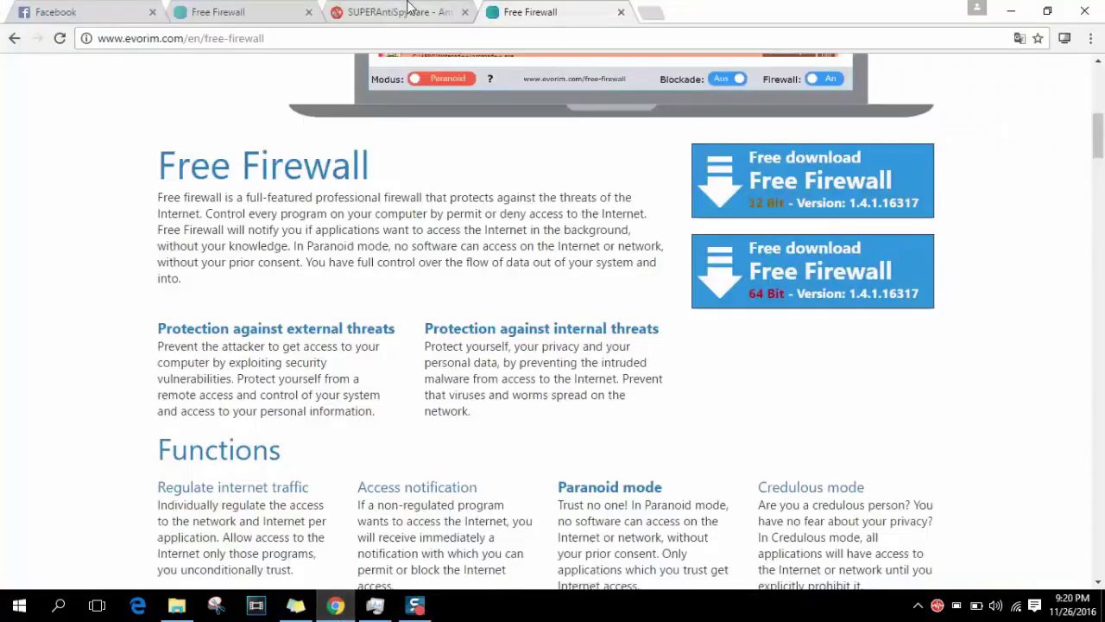
click(408, 8)
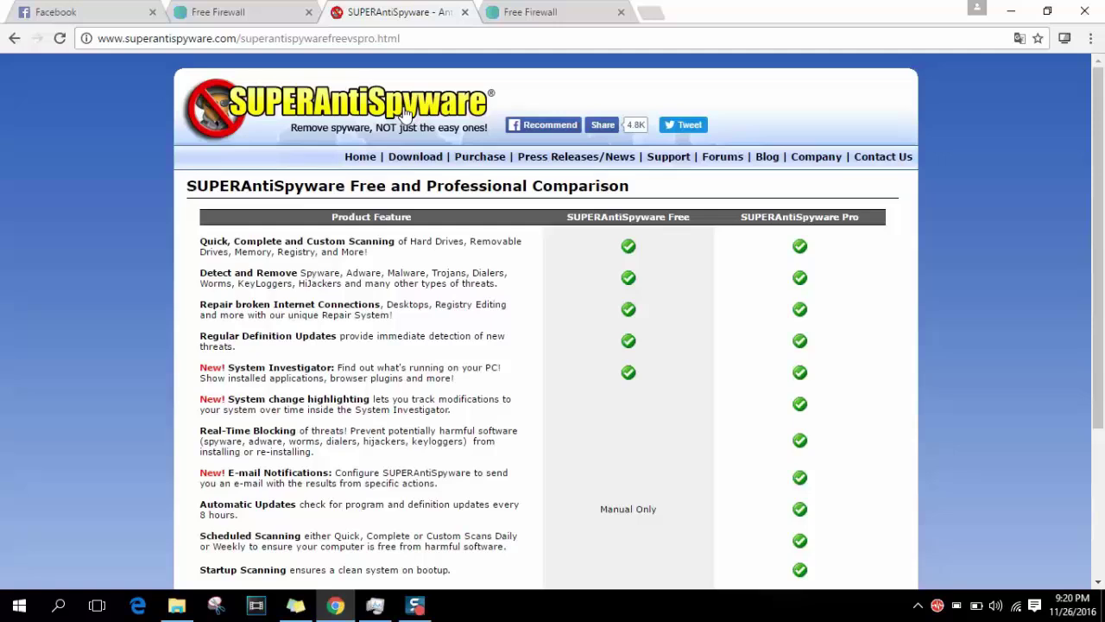
click(404, 162)
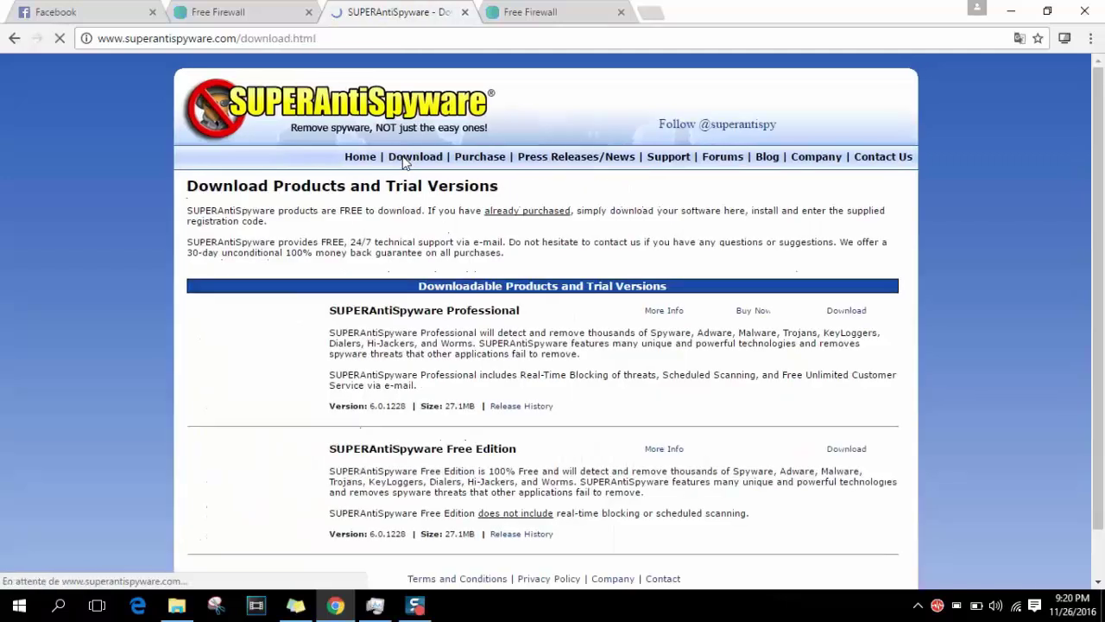
drag(1103, 188, 1103, 252)
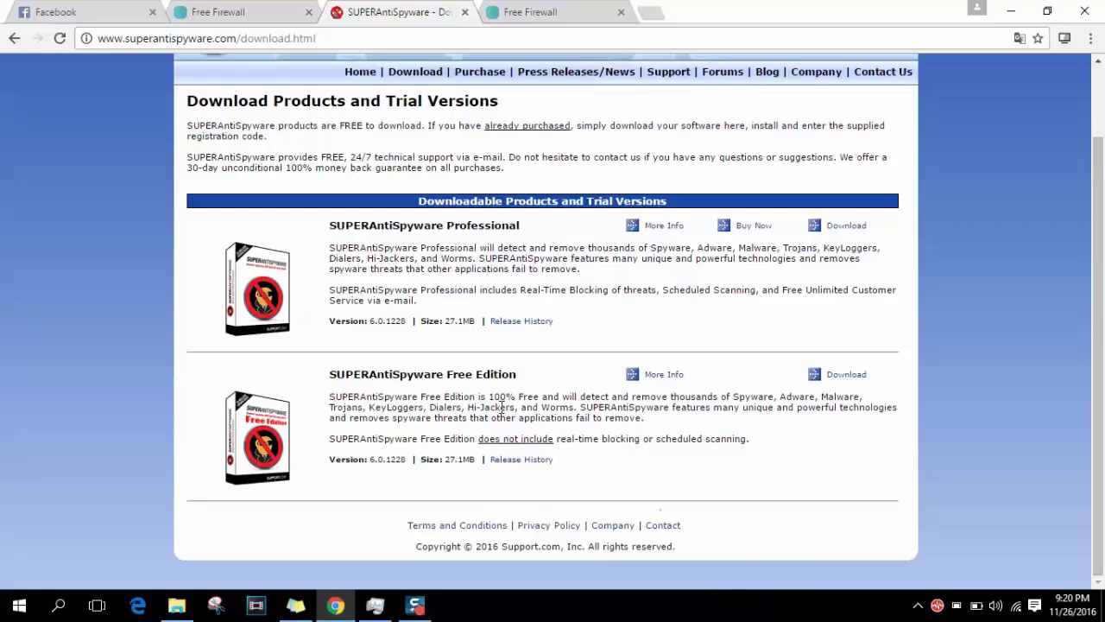
- Close the SUPERAntiSpyware and both Free Firewall browser tabs, and minimize the browser
click(464, 12)
click(463, 12)
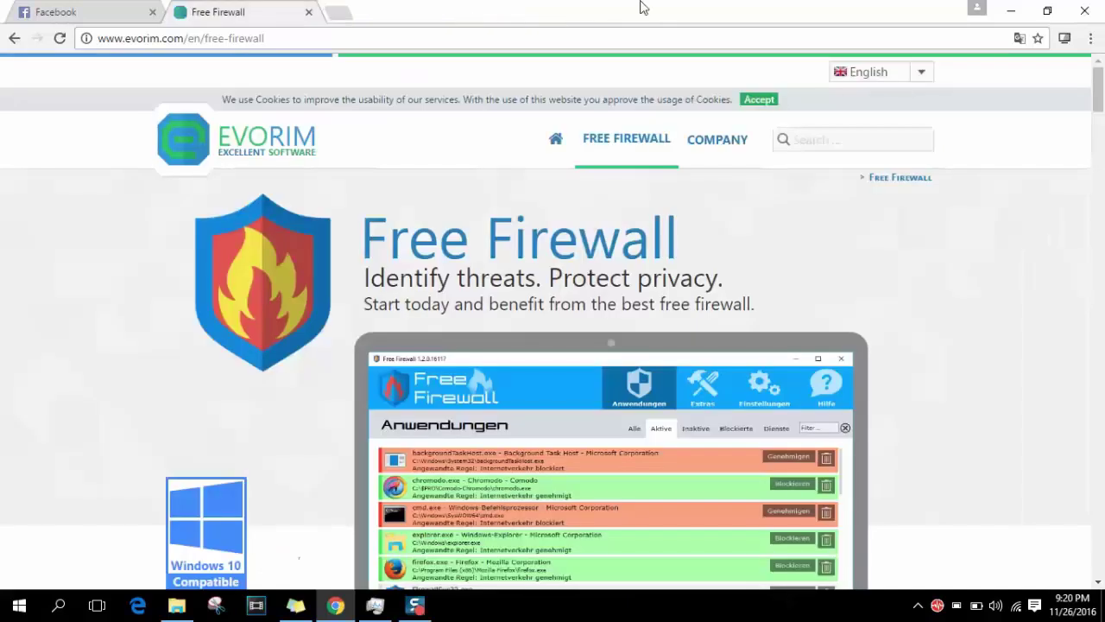
click(309, 12)
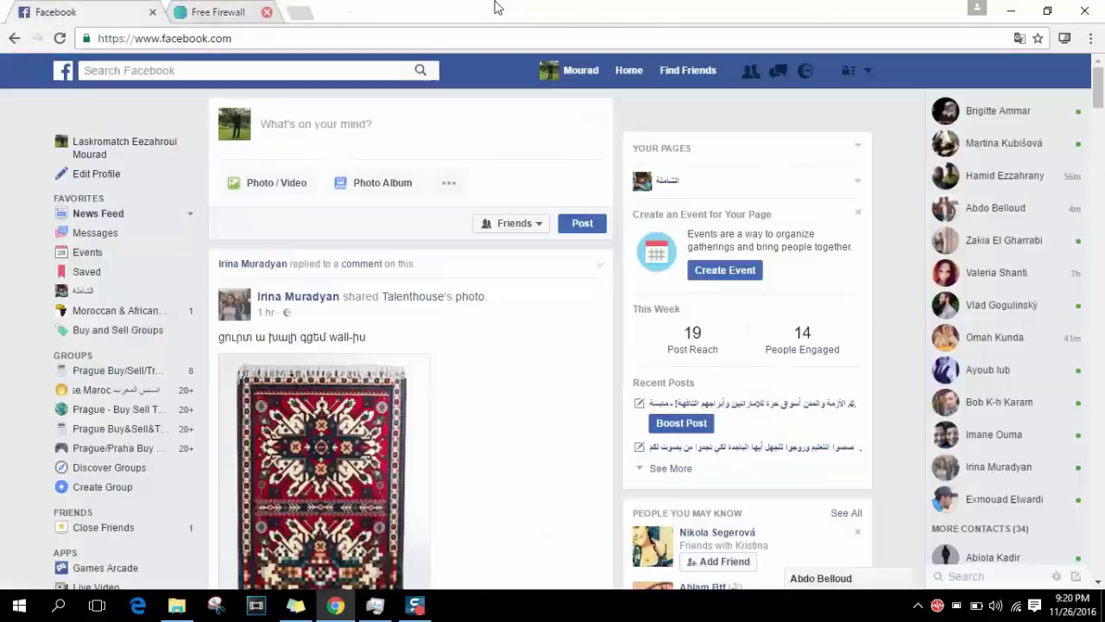
click(998, 12)
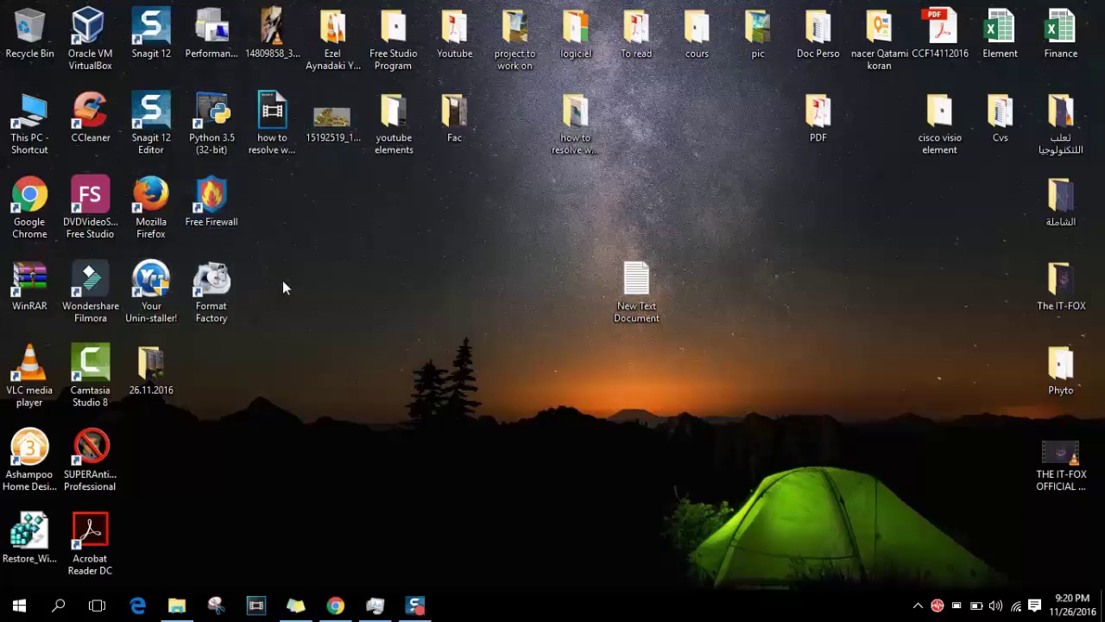
- Launch SUPERAntiSpyware Professional, open its scan window without the update reminder, and try to update the definitions
click(105, 440)
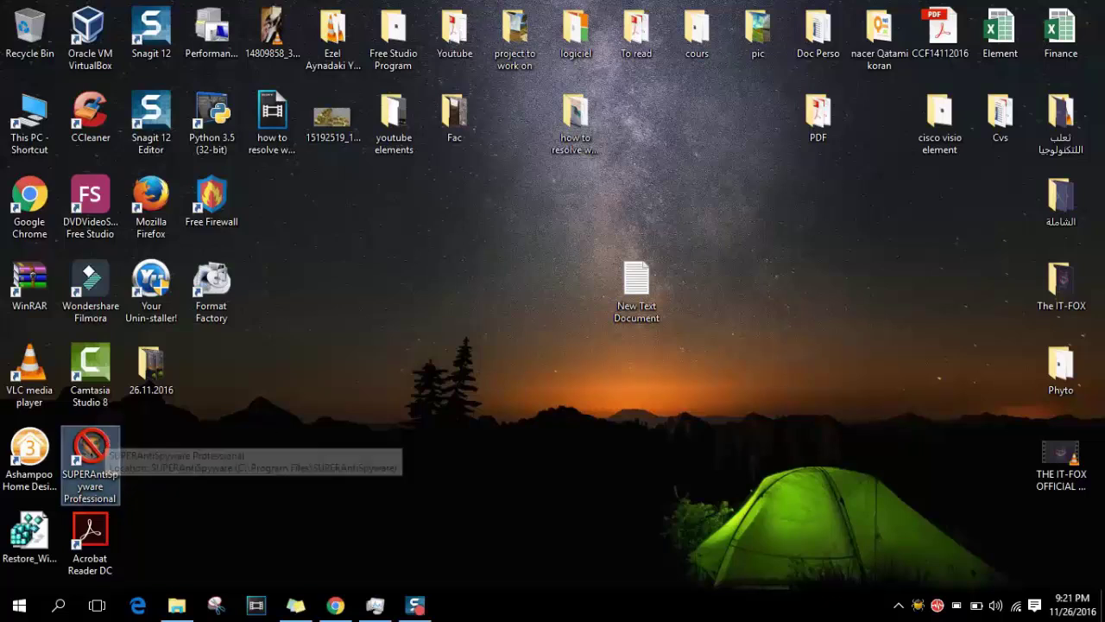
right_click(918, 613)
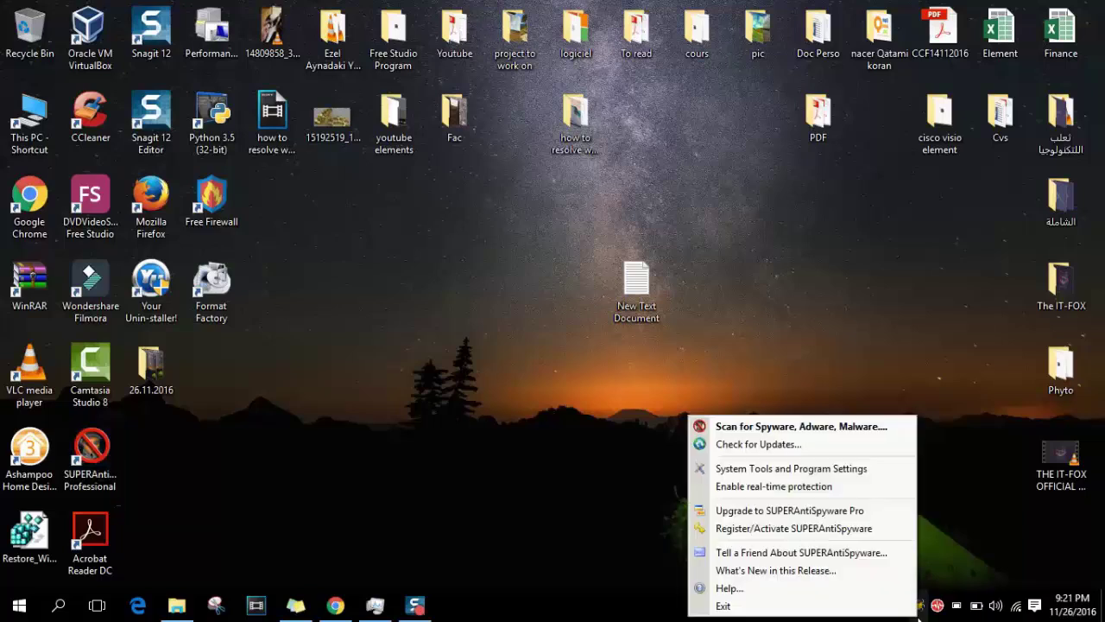
click(847, 426)
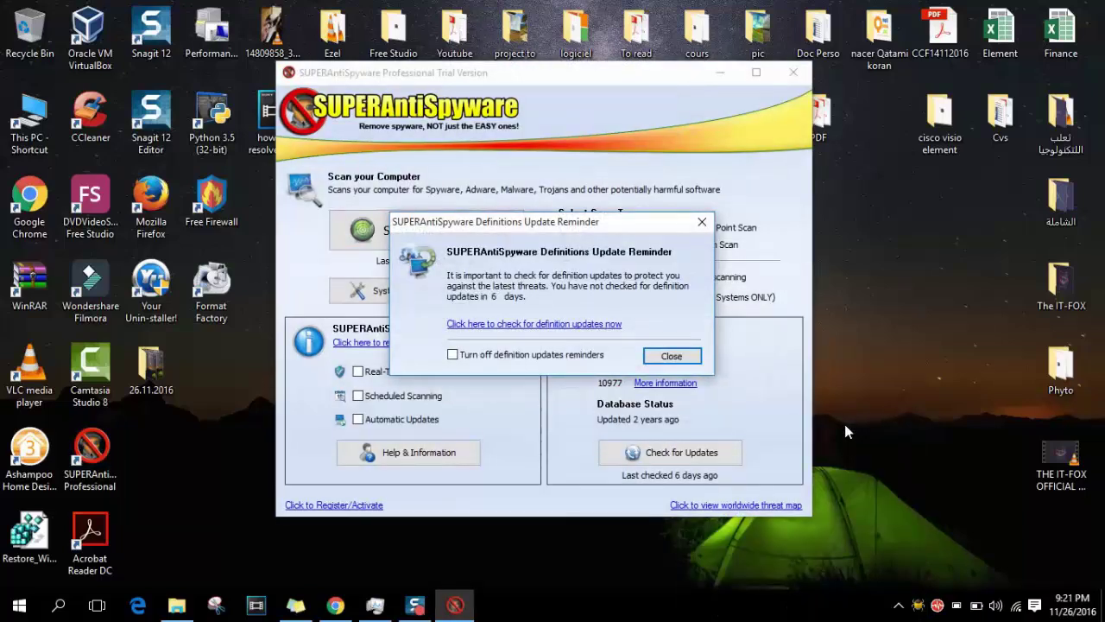
click(703, 222)
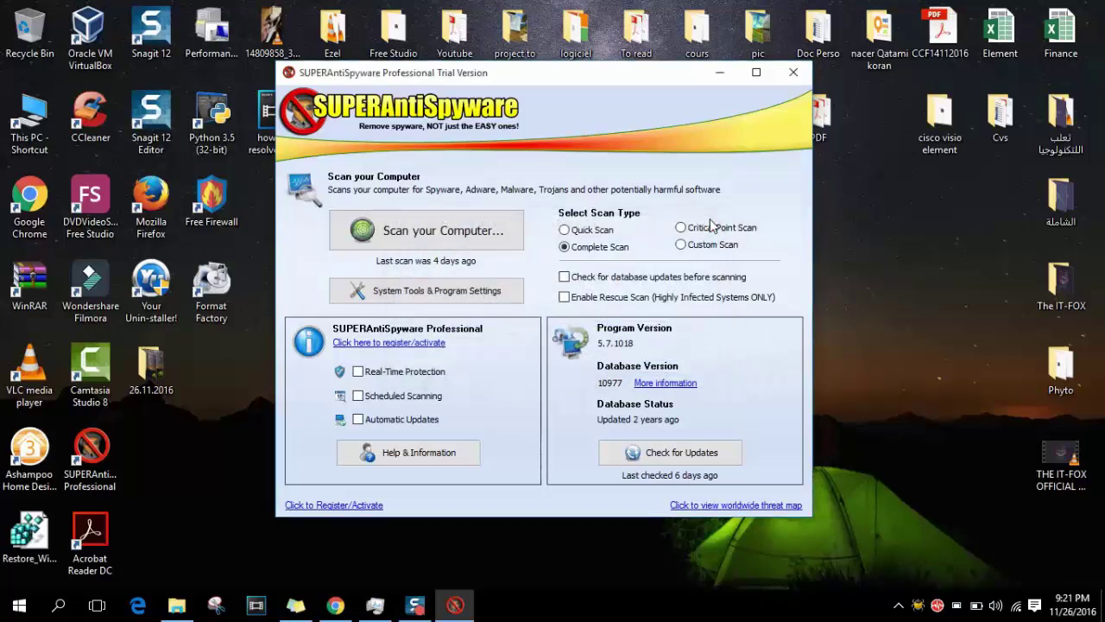
click(706, 454)
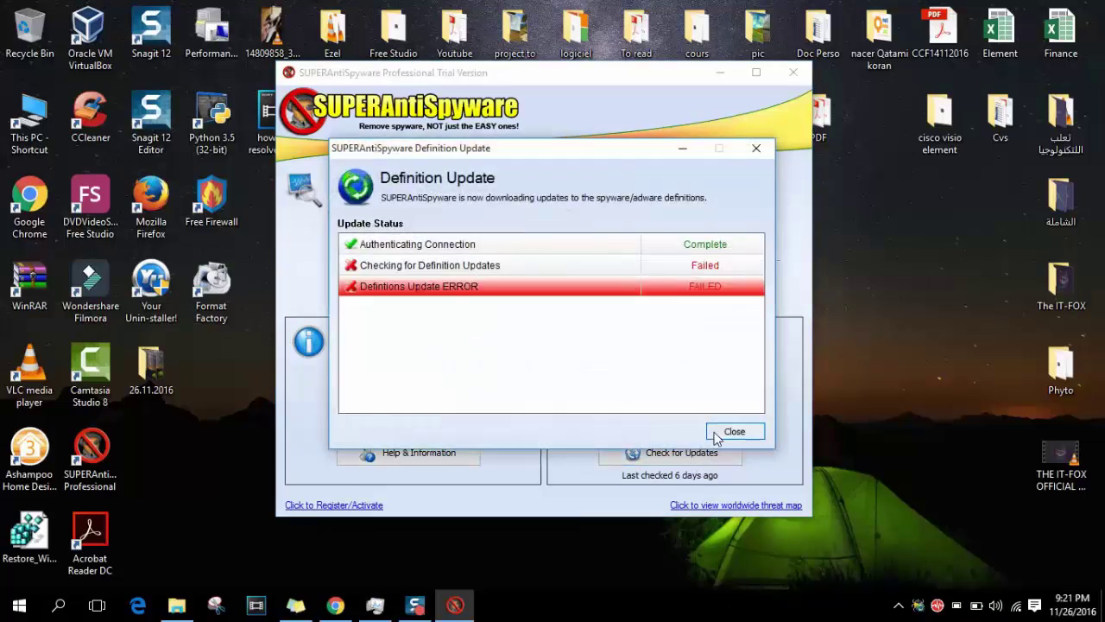
click(734, 431)
- Reopen Free Firewall, permit internet traffic for SUPERAntiSpyware.exe, and minimize the firewall window
double_click(212, 216)
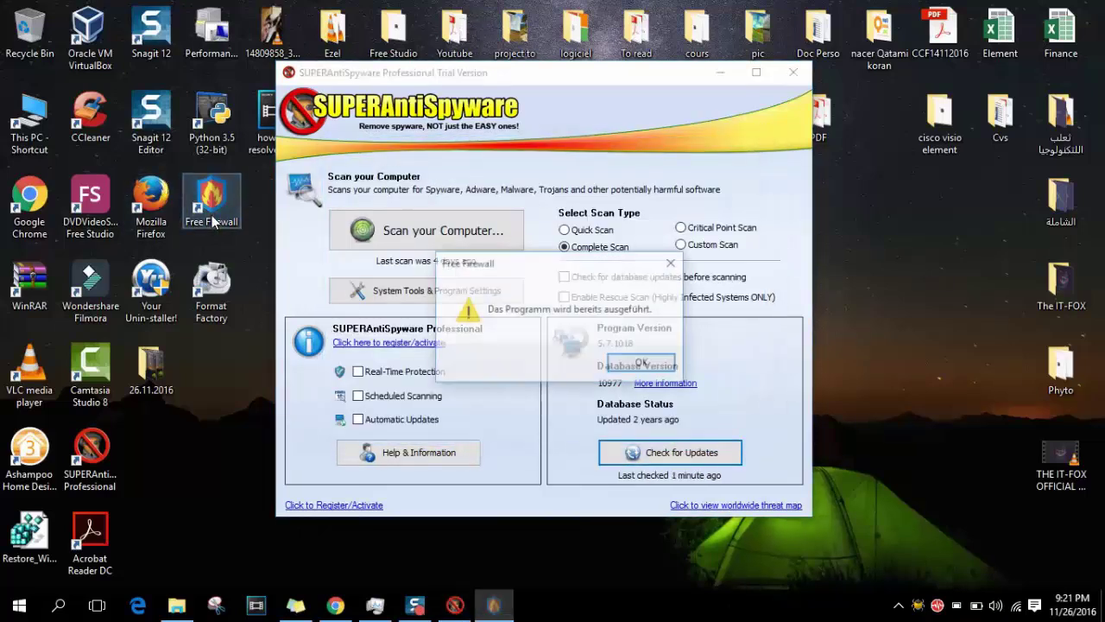
click(639, 363)
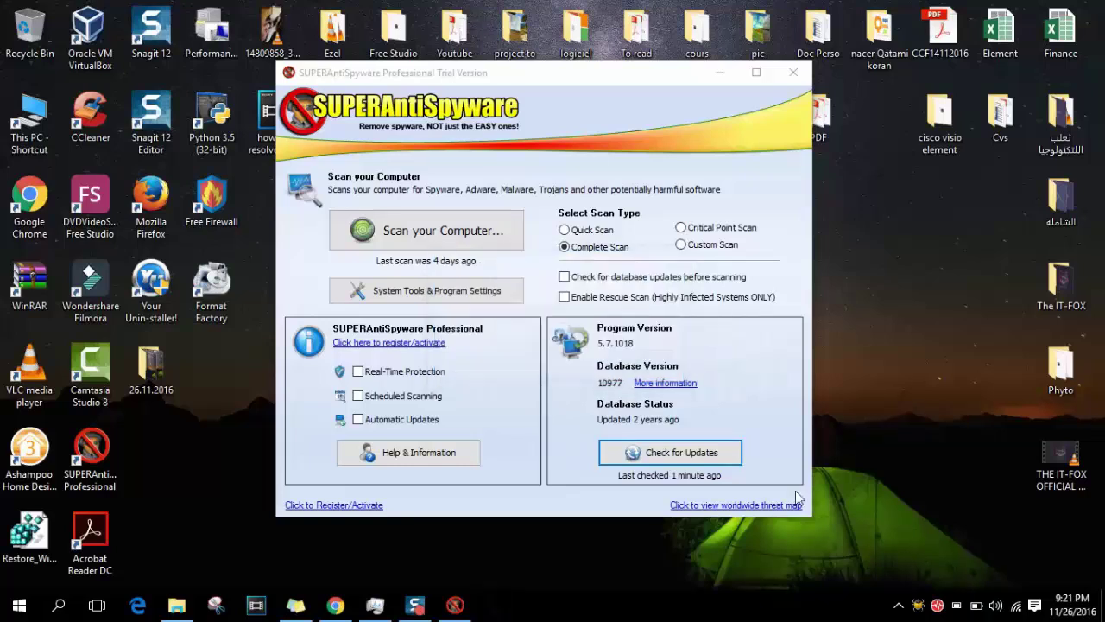
click(937, 606)
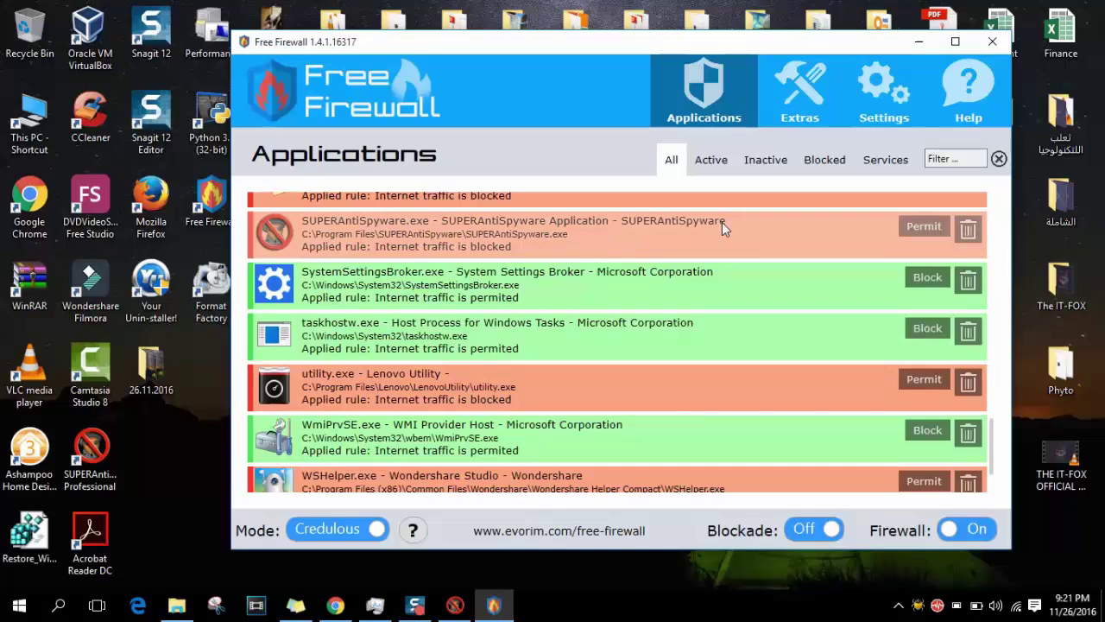
click(922, 228)
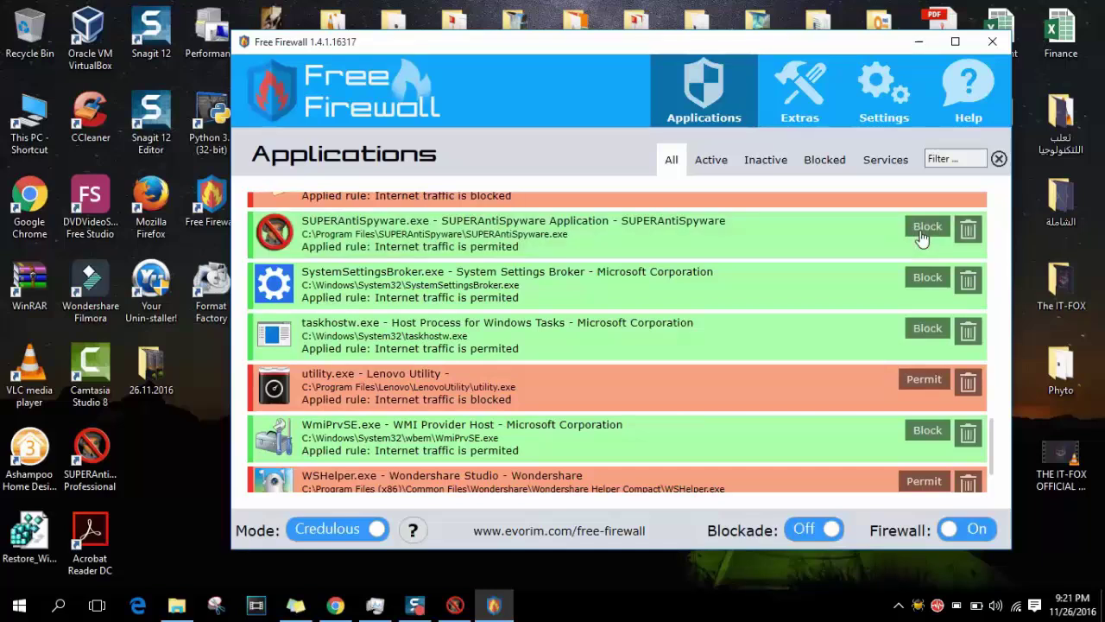
click(922, 41)
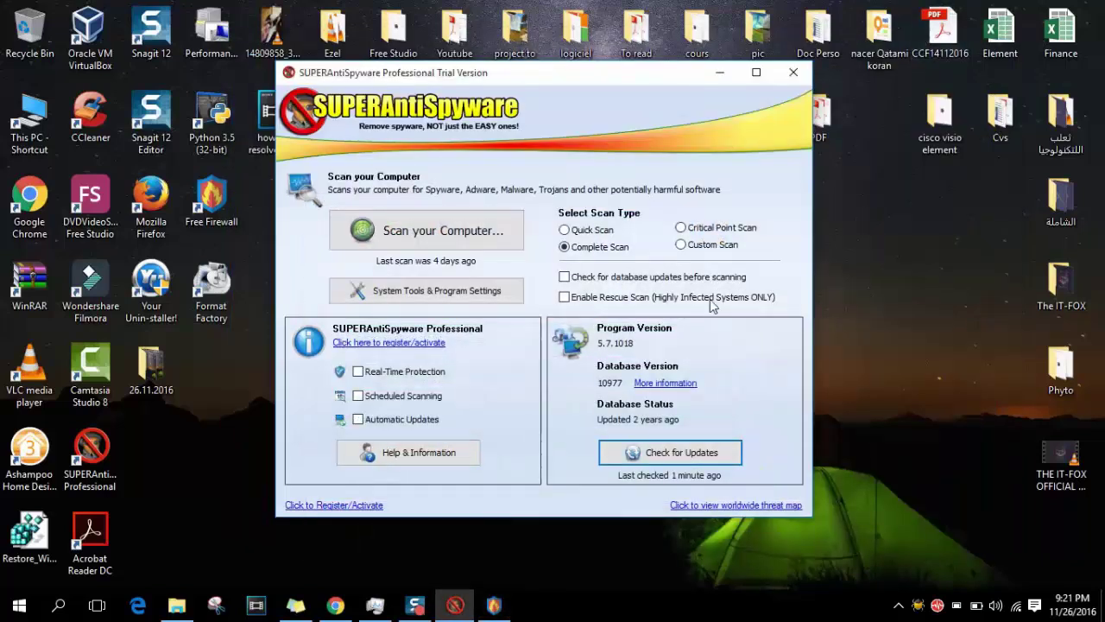
- Update the SUPERAntiSpyware definitions and start a Complete Scan of drives C: and D: with Low Boost
click(686, 452)
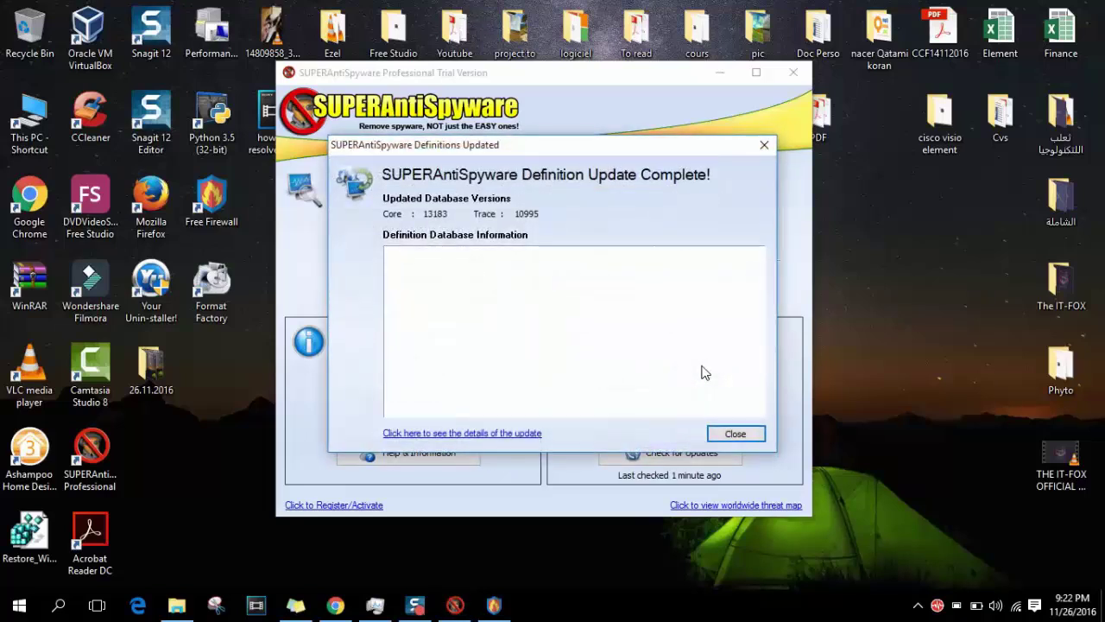
click(734, 434)
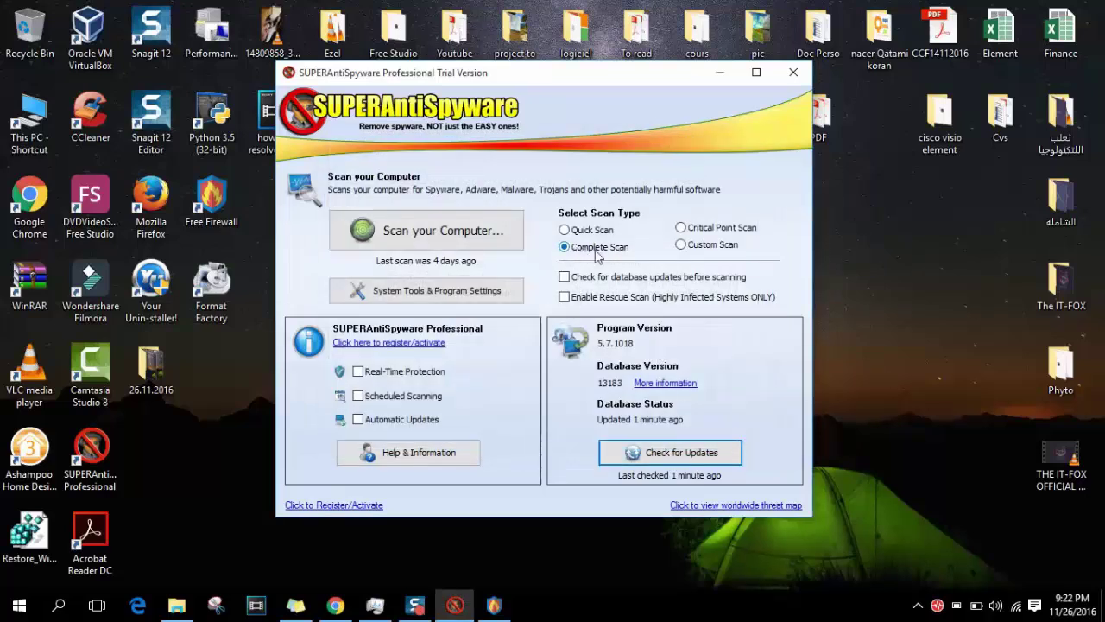
click(439, 231)
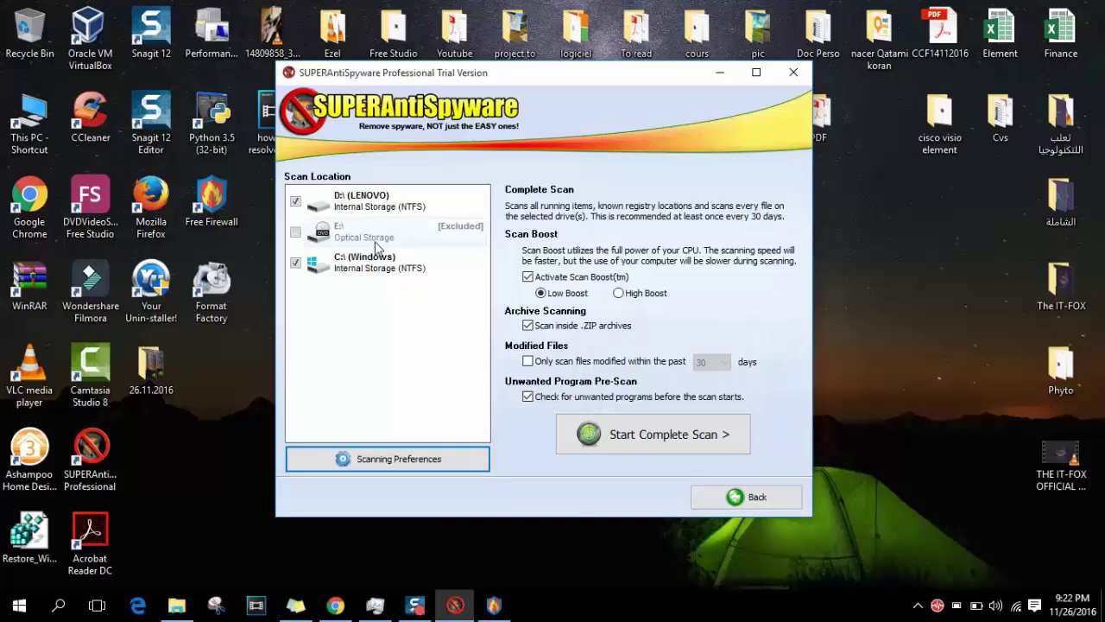
click(634, 439)
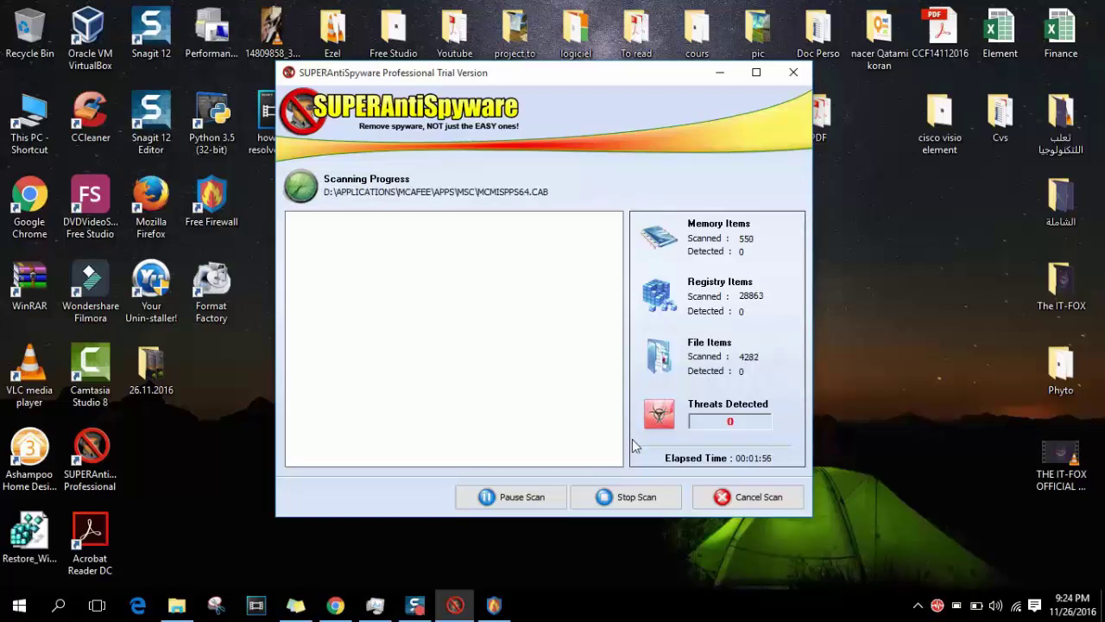
- Open the startup programs in Task Manager and disable Wondershare Studio
right_click(606, 607)
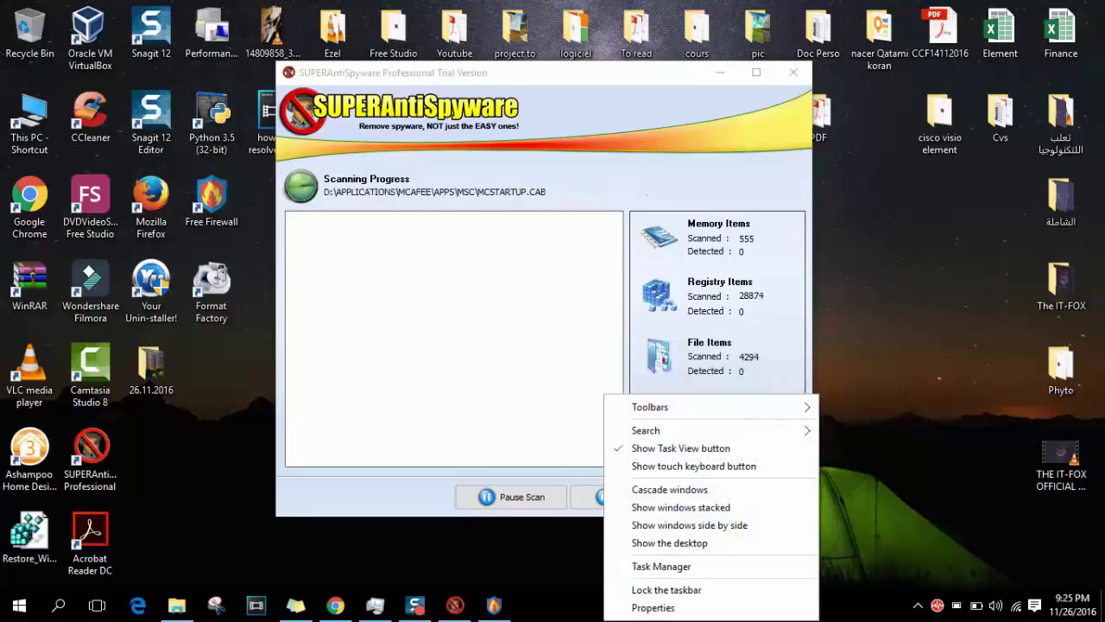
click(664, 565)
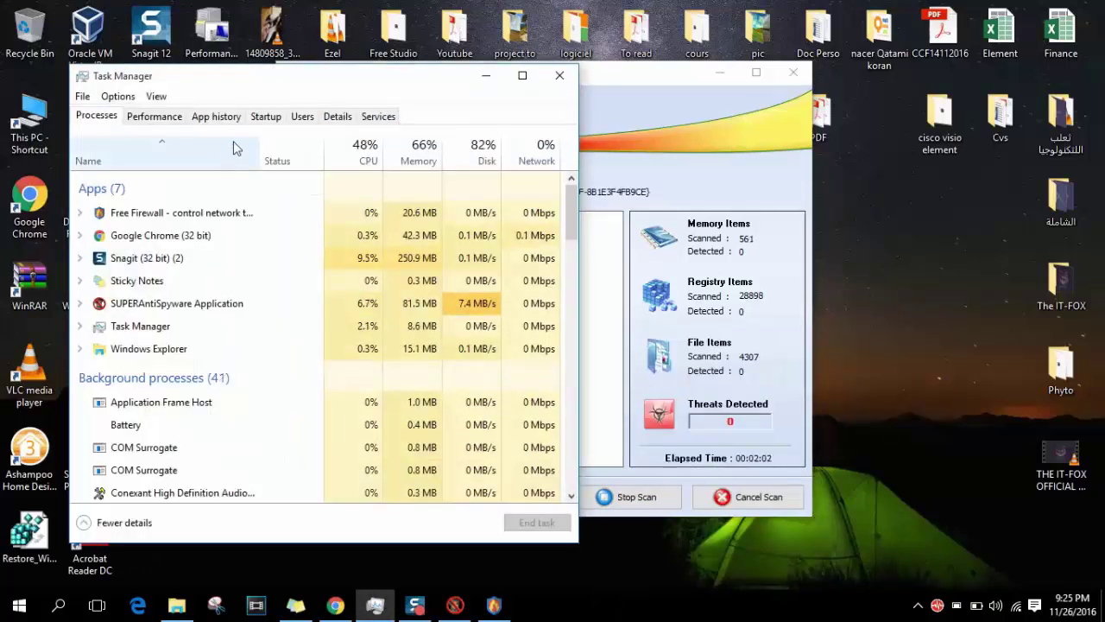
click(270, 120)
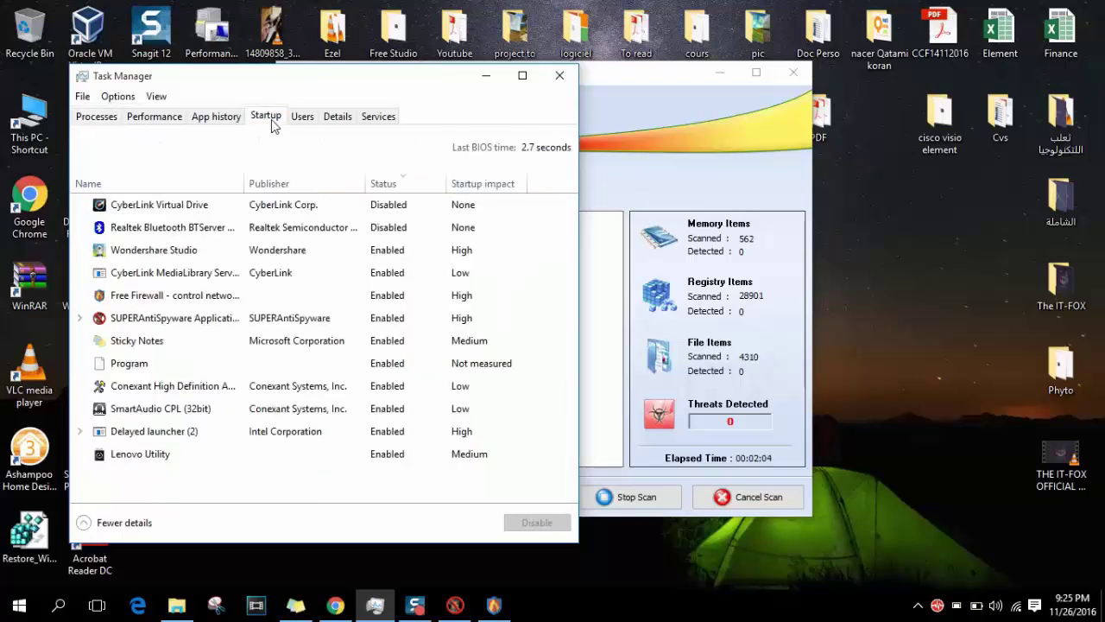
click(185, 259)
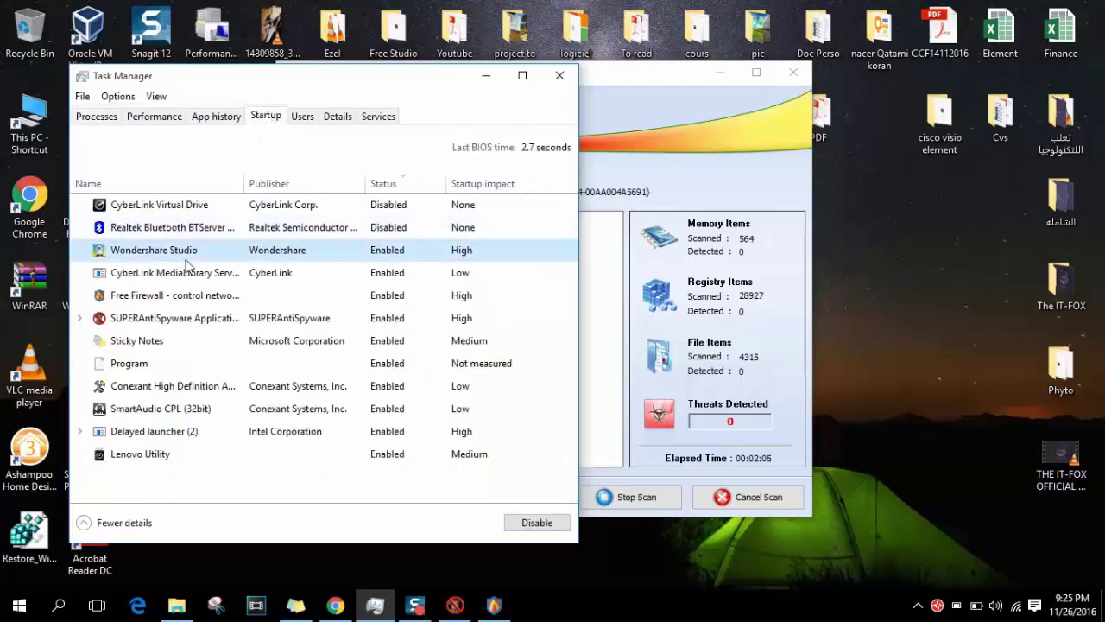
right_click(185, 263)
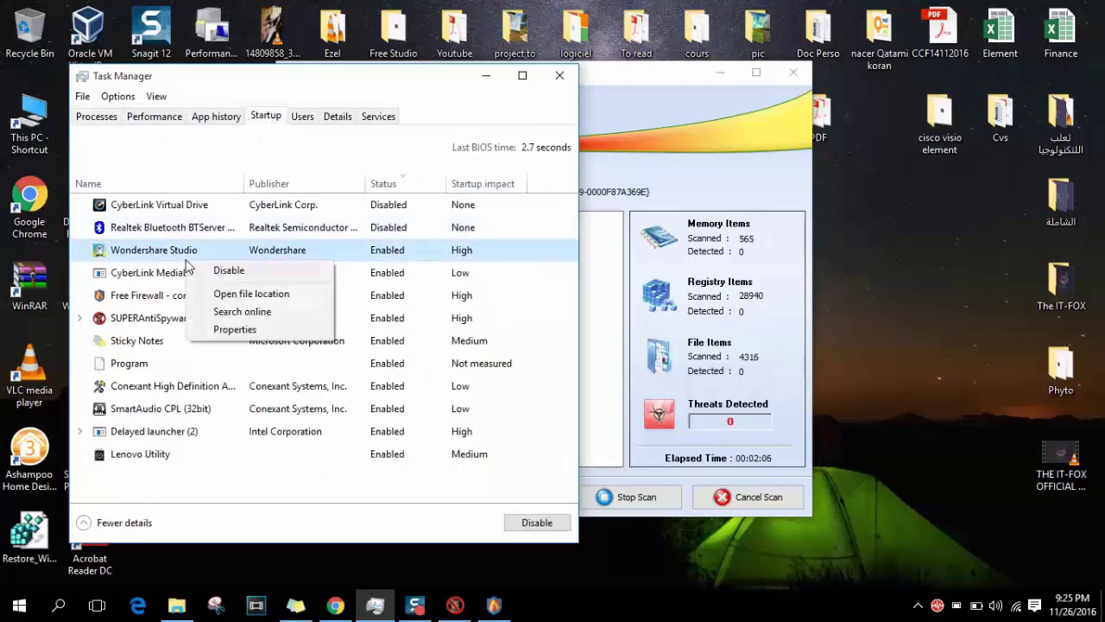
click(263, 270)
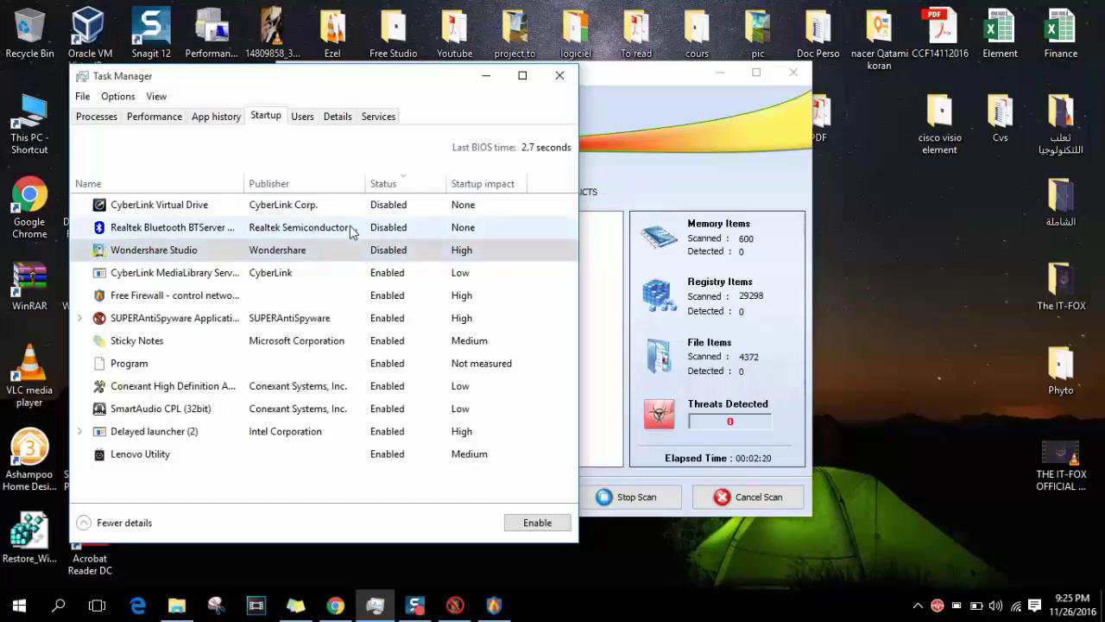
- Disable the SUPERAntiSpyware Application from running at startup
click(351, 229)
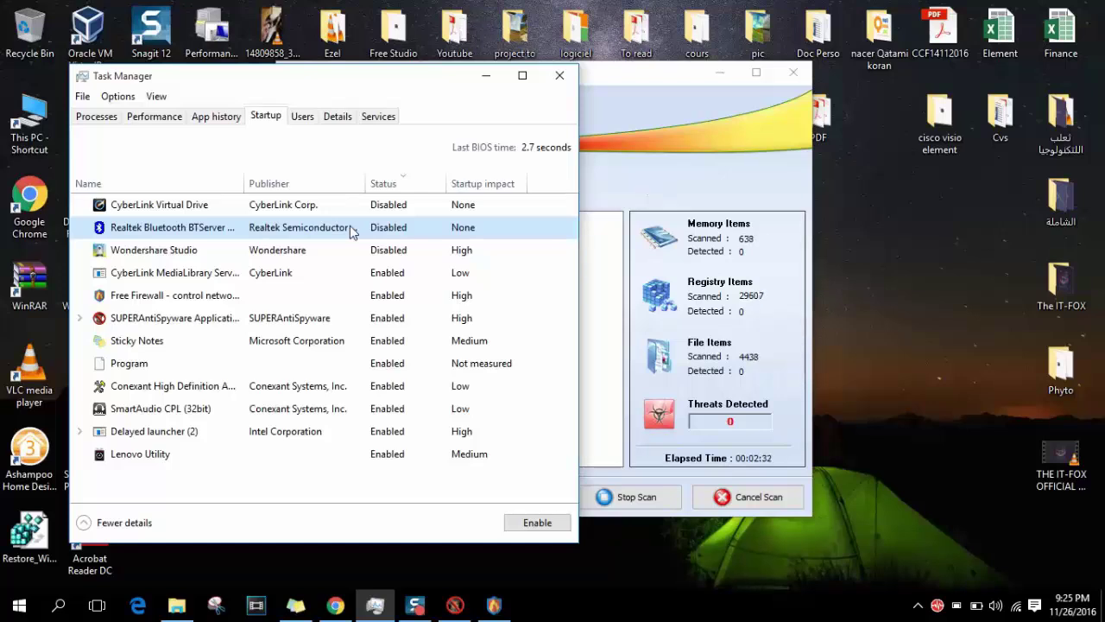
click(263, 321)
right_click(262, 322)
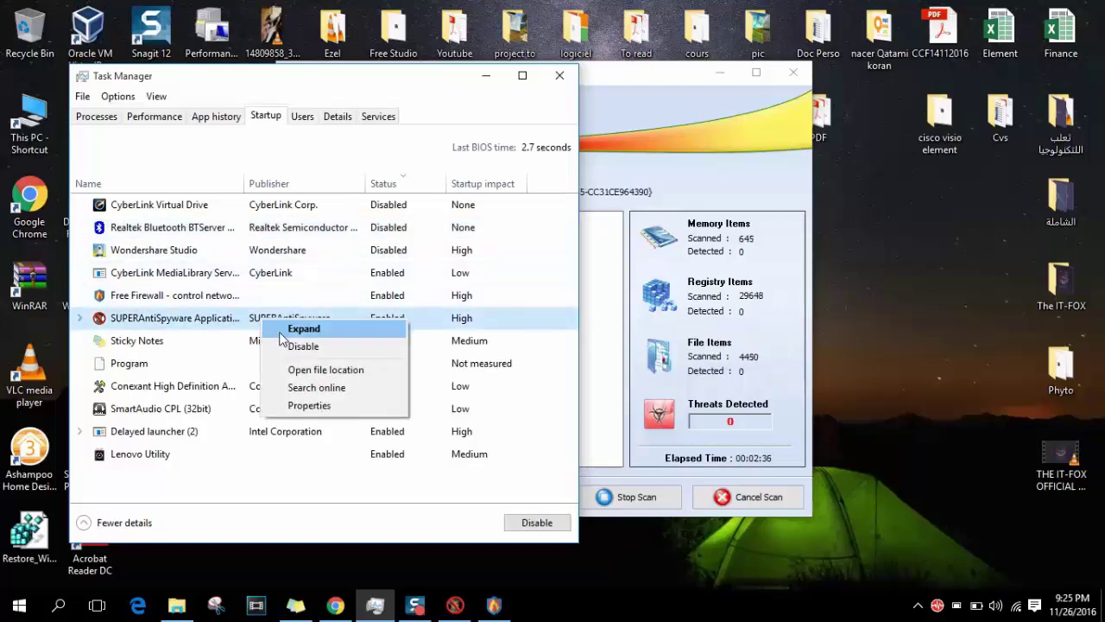
click(280, 347)
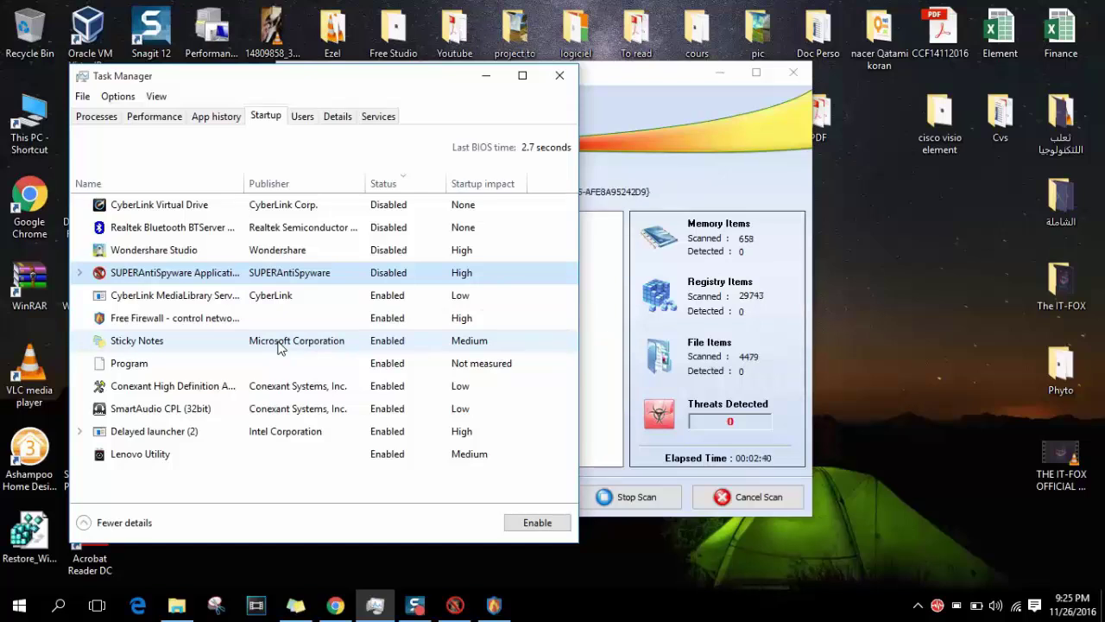
- Disable the CyberLink MediaLibrary Service startup entry and close Task Manager
click(289, 296)
right_click(289, 296)
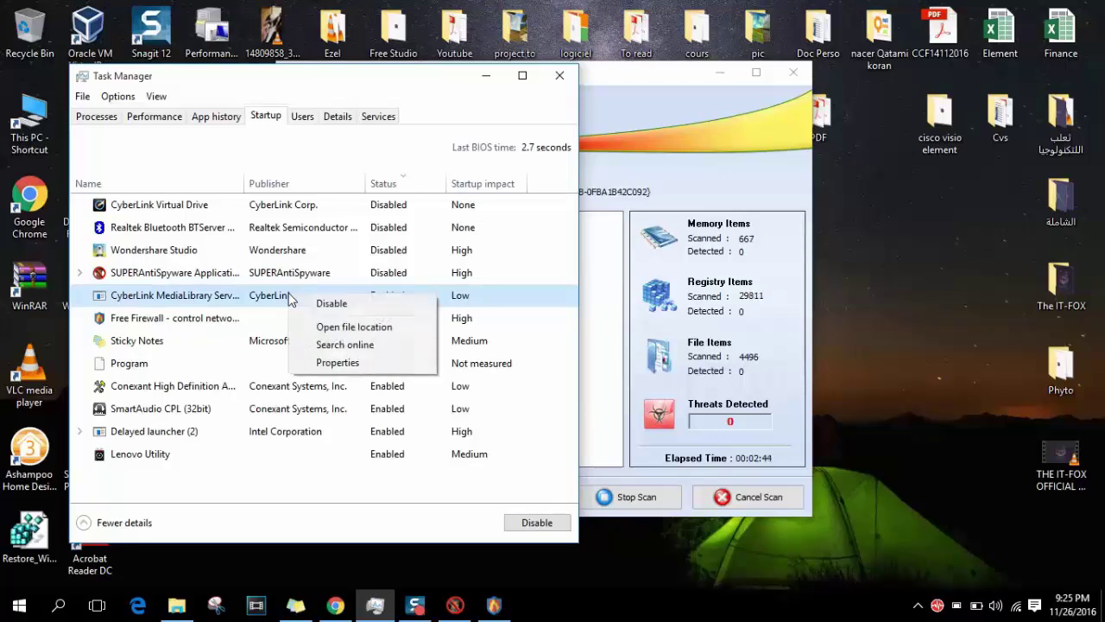
click(316, 304)
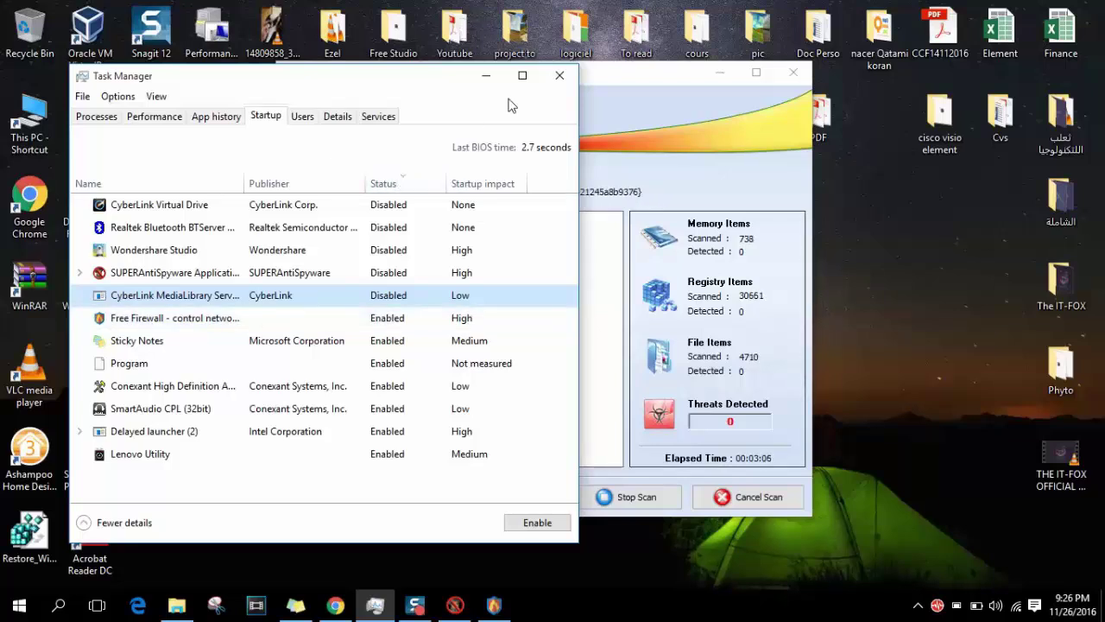
click(553, 79)
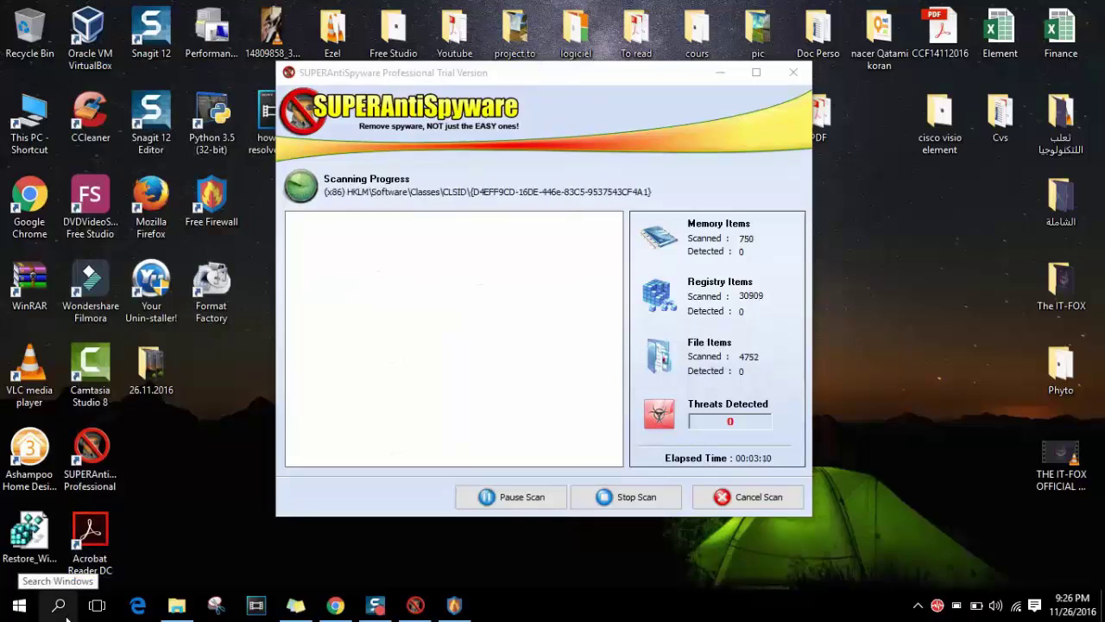
- Open System Configuration by running msconfig from the Run dialog
click(59, 606)
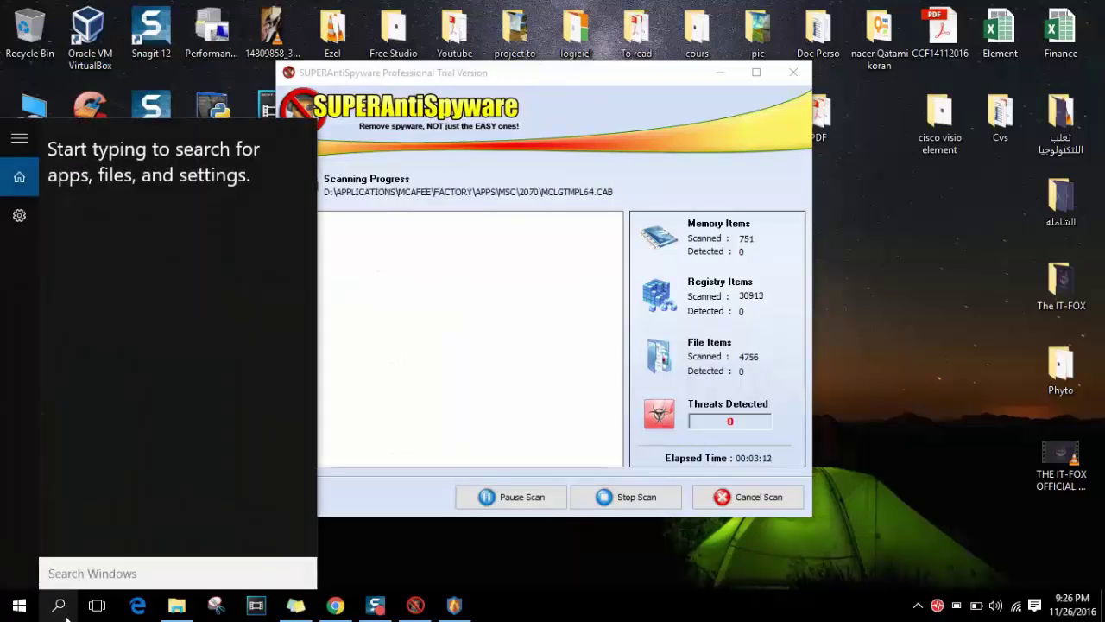
text(run)
key(Return)
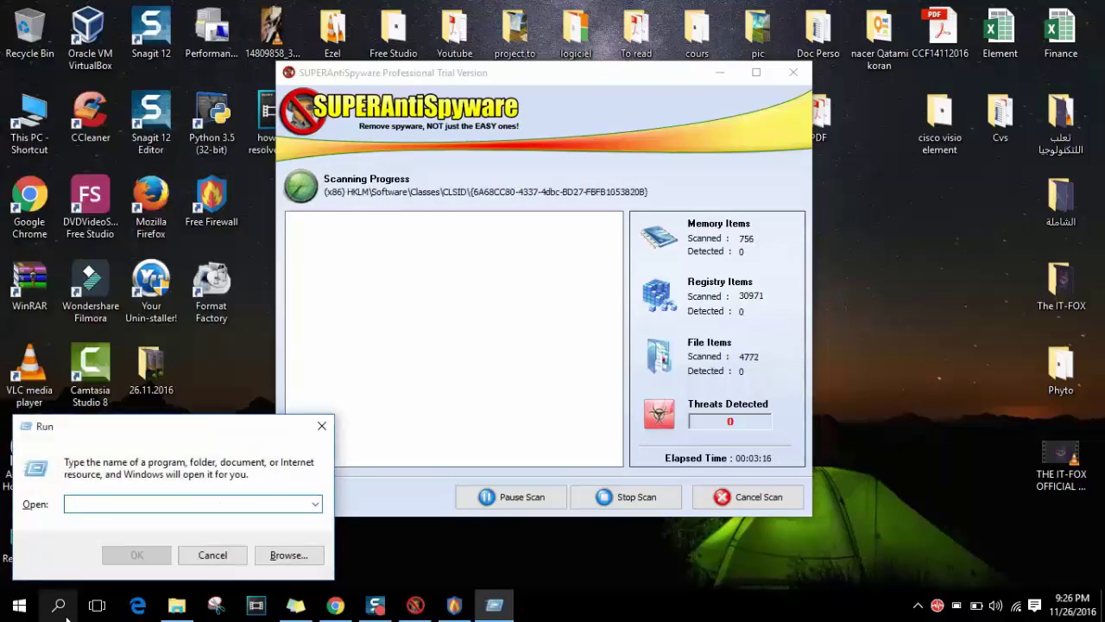
text(msconfig)
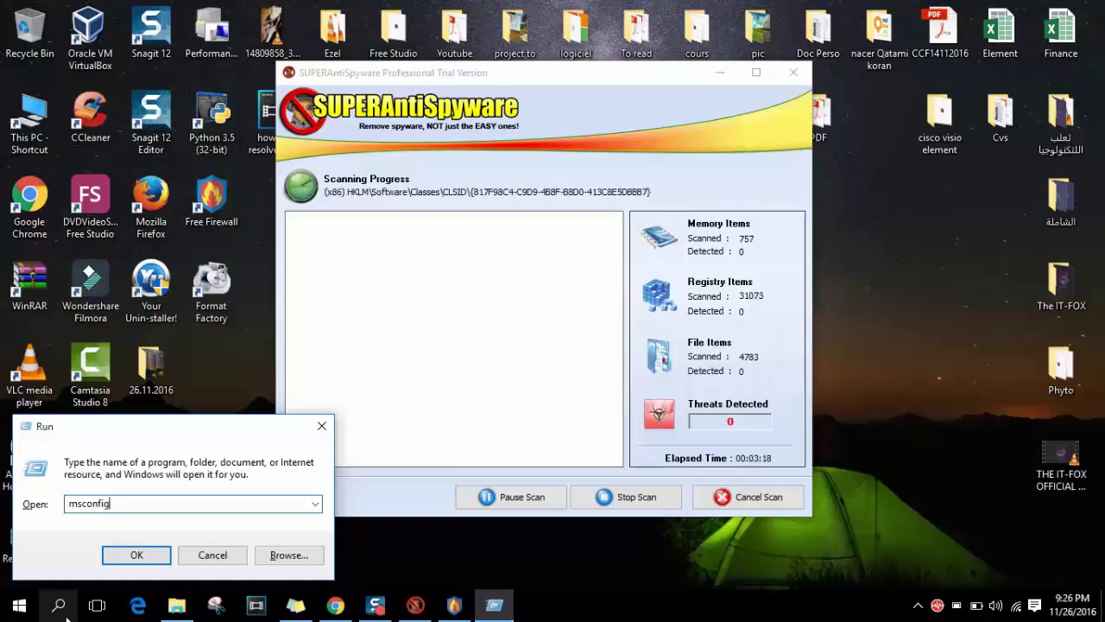
key(Return)
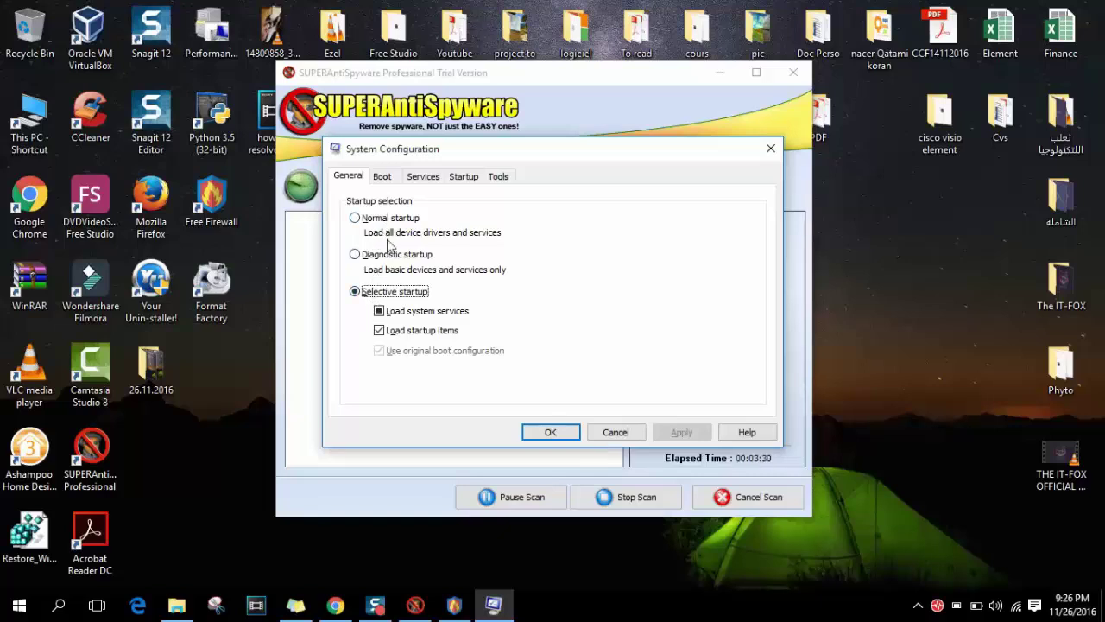
- Display the services in System Configuration and hide all Microsoft services from the list
click(421, 177)
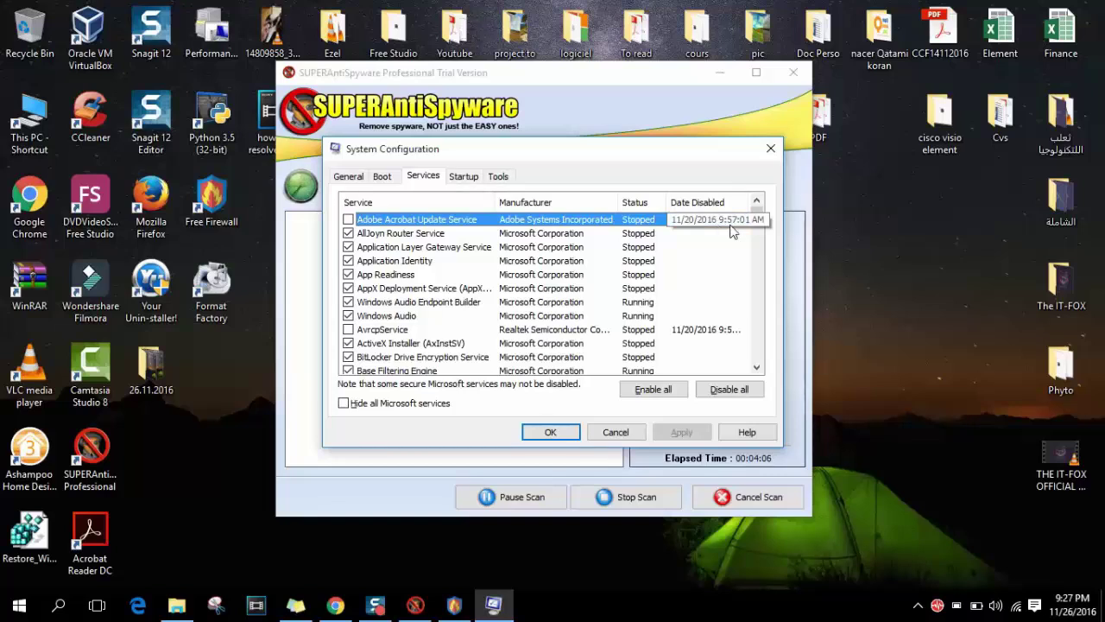
drag(757, 215, 762, 234)
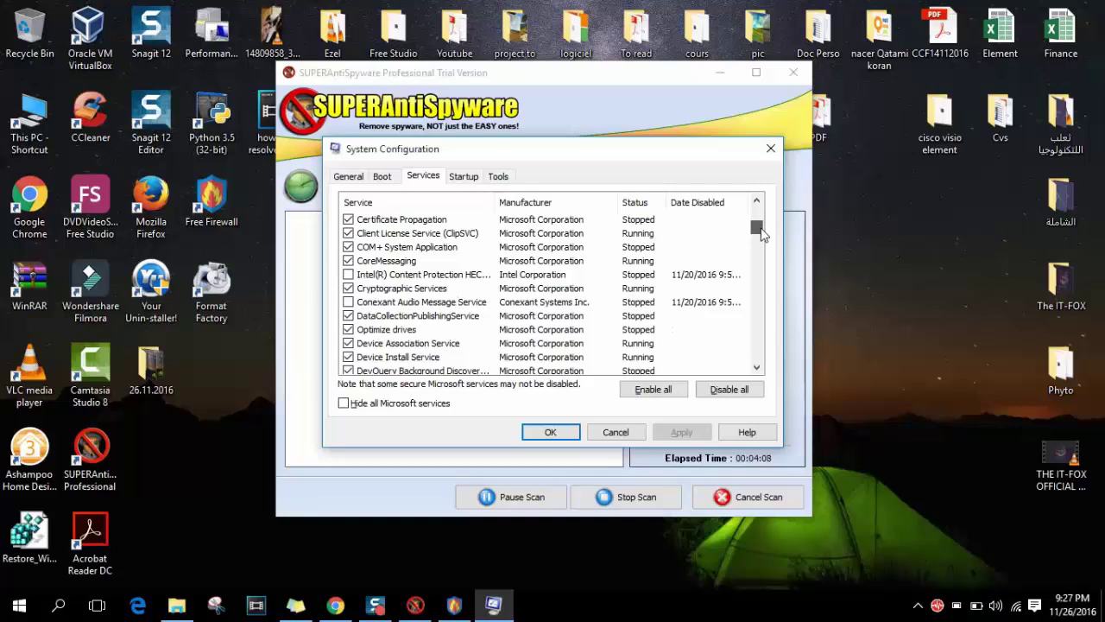
click(473, 183)
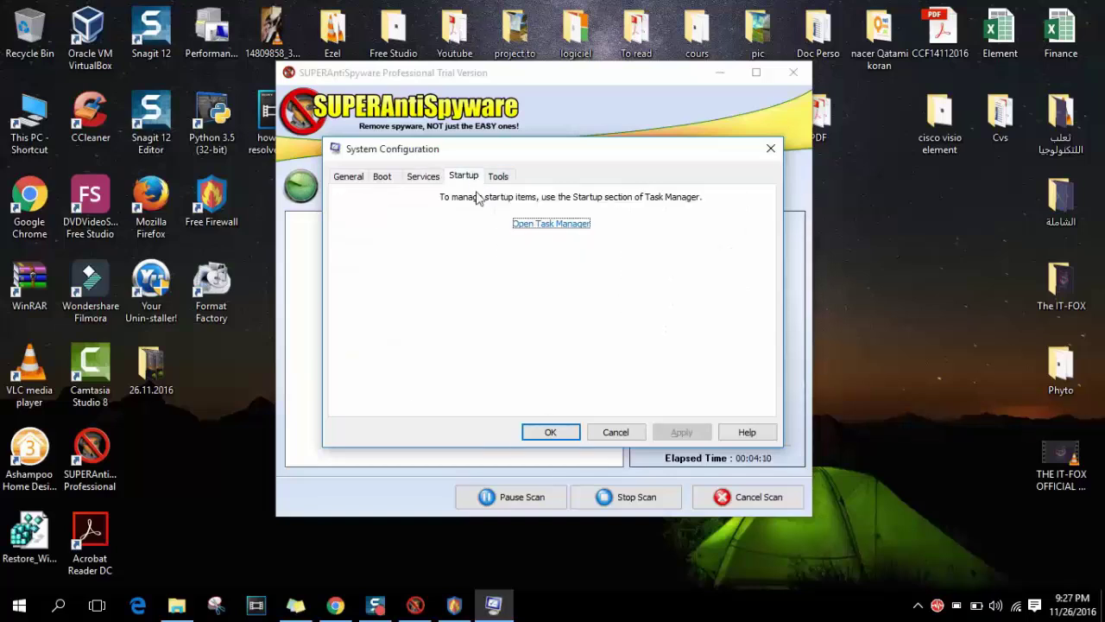
click(422, 179)
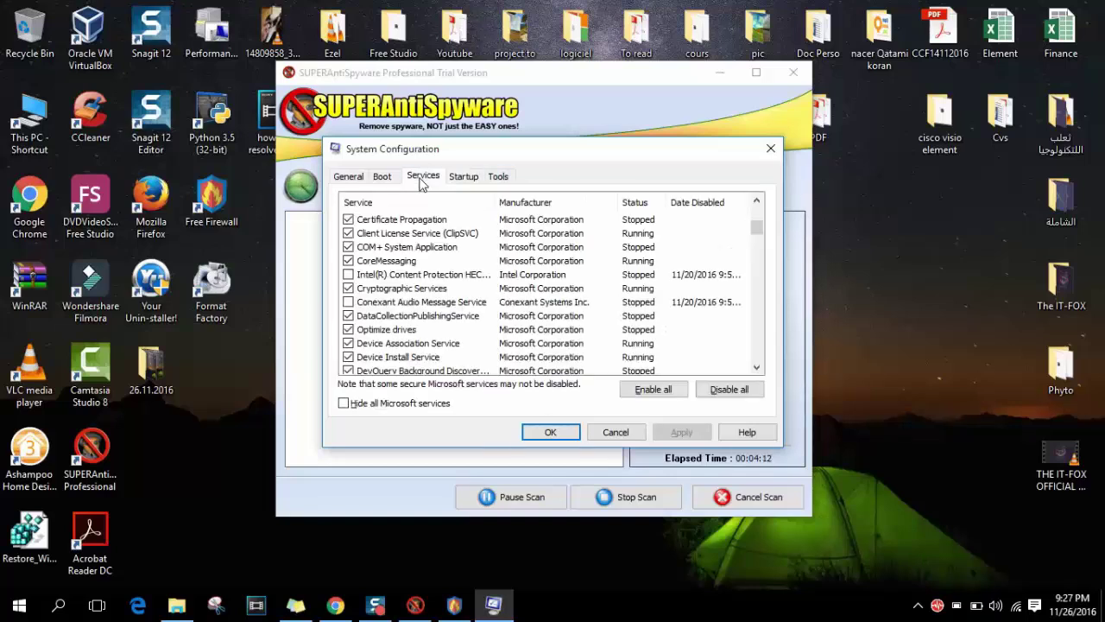
click(356, 405)
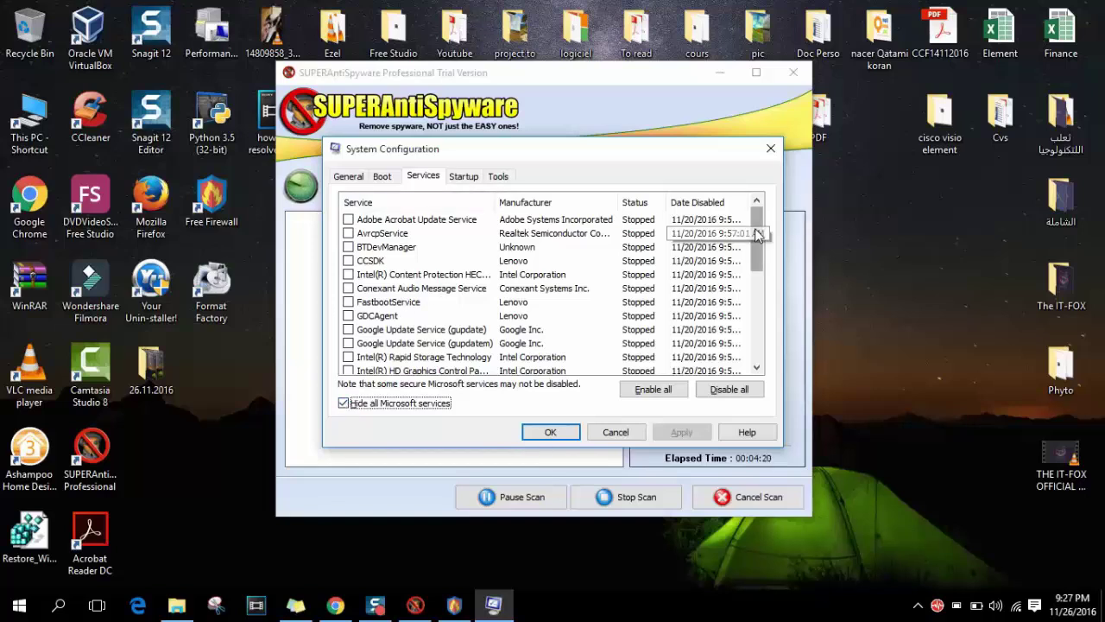
drag(757, 233, 748, 343)
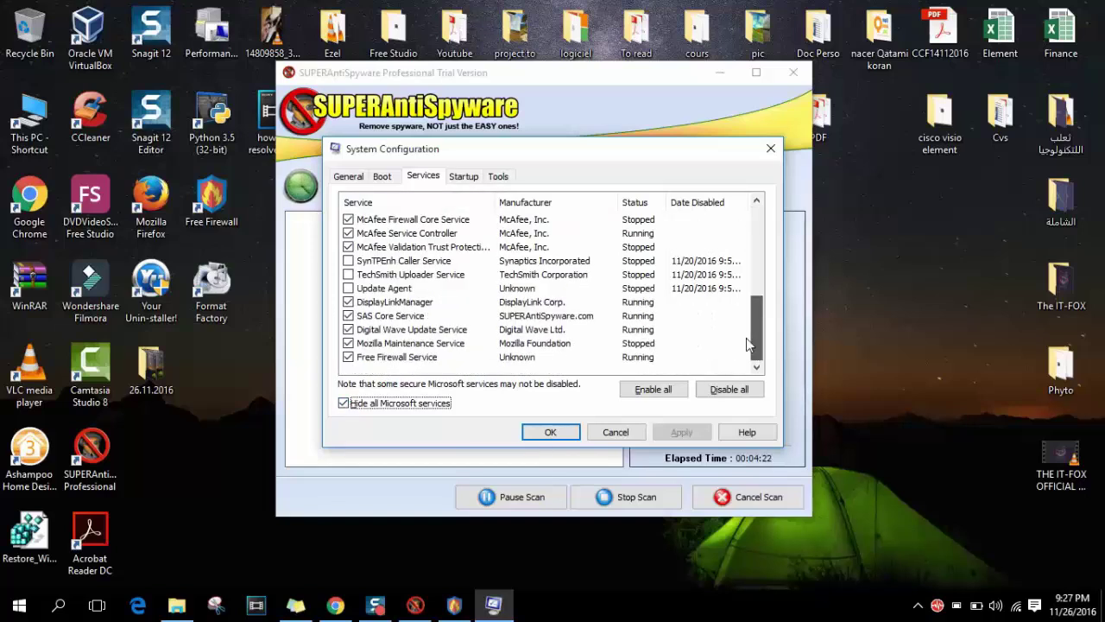
- Disable the McAfee Service Controller, McAfee Validation Trust Protection and Mozilla Maintenance services, apply the changes, and exit without restarting
click(349, 247)
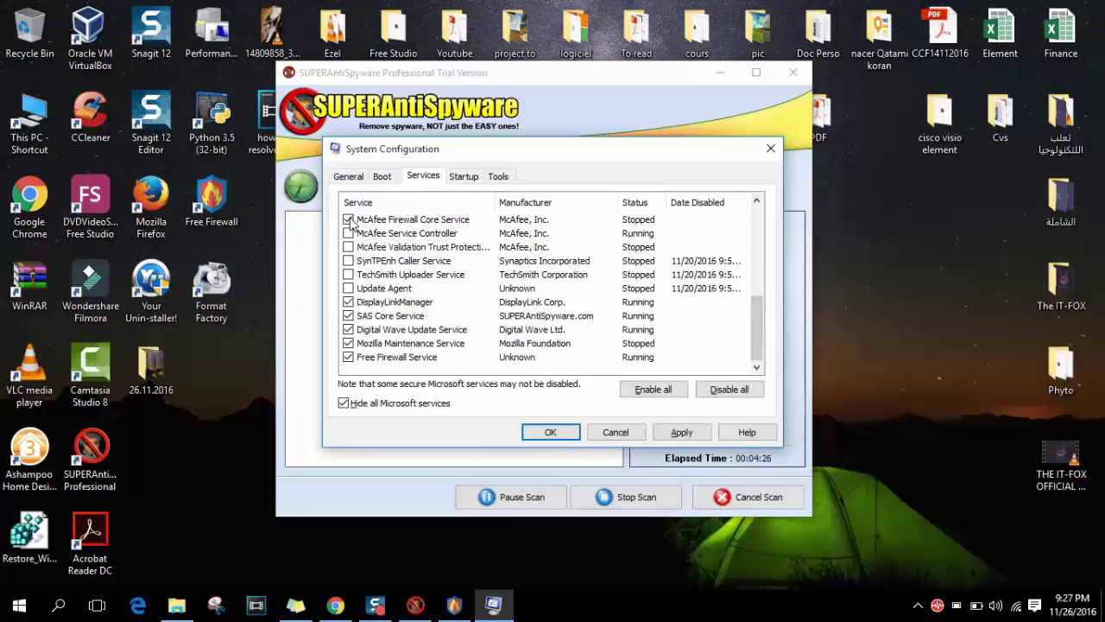
click(348, 343)
click(683, 432)
click(565, 432)
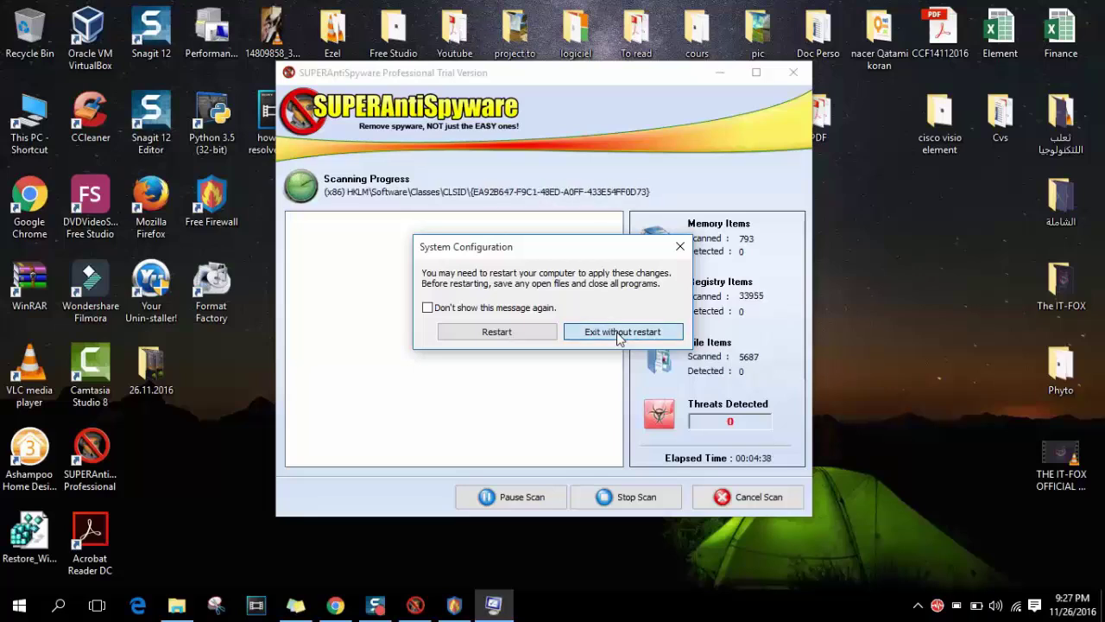
click(616, 333)
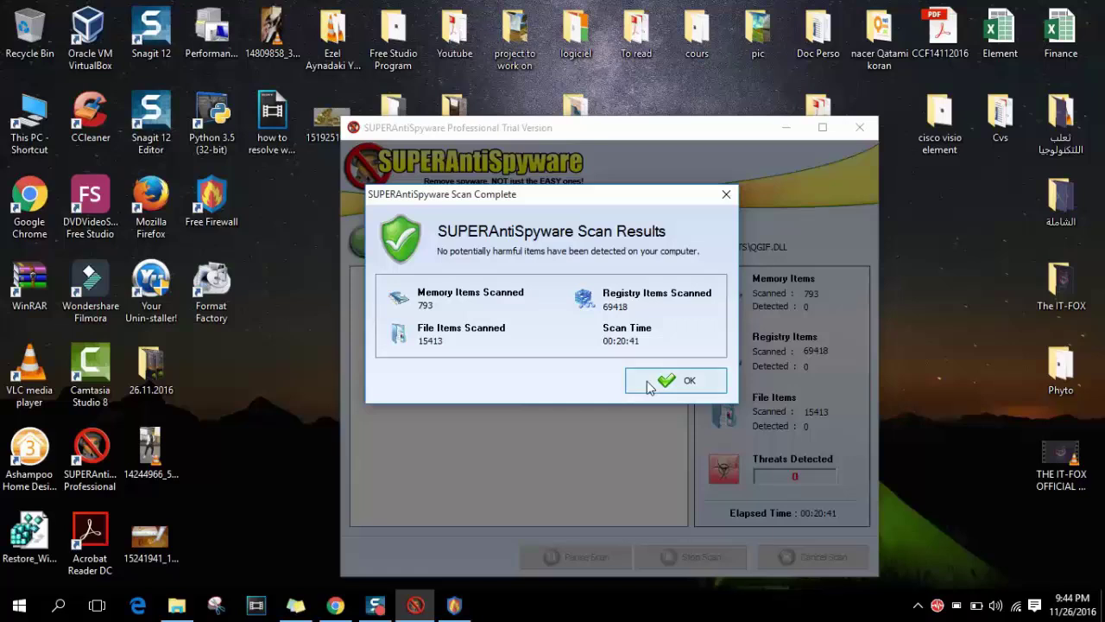
- Dismiss the completed scan's results and close SUPERAntiSpyware
click(649, 385)
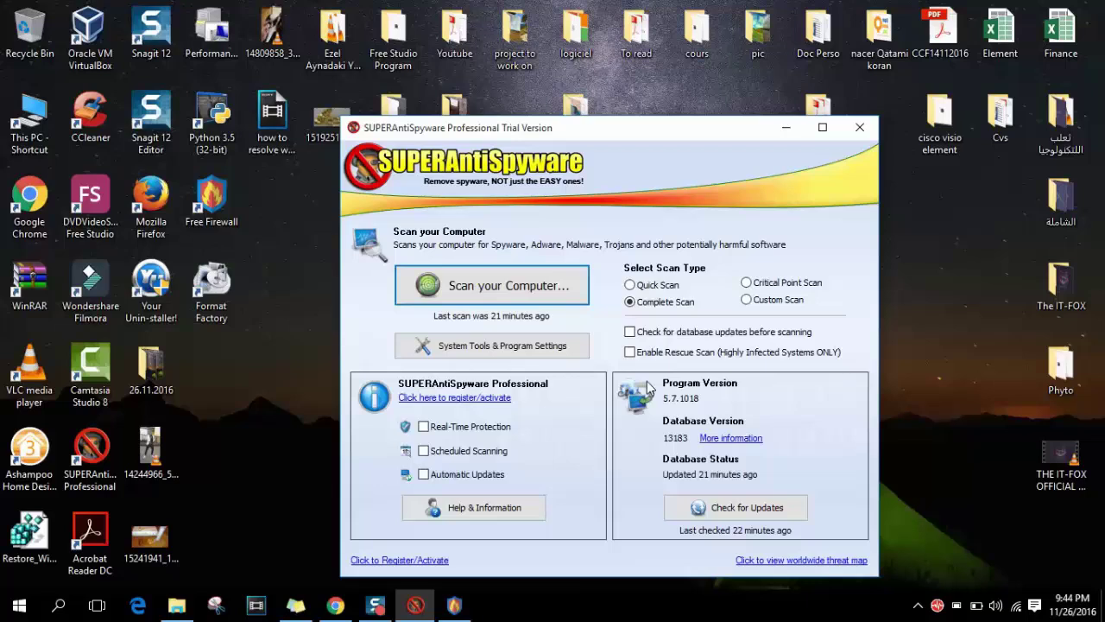
click(857, 127)
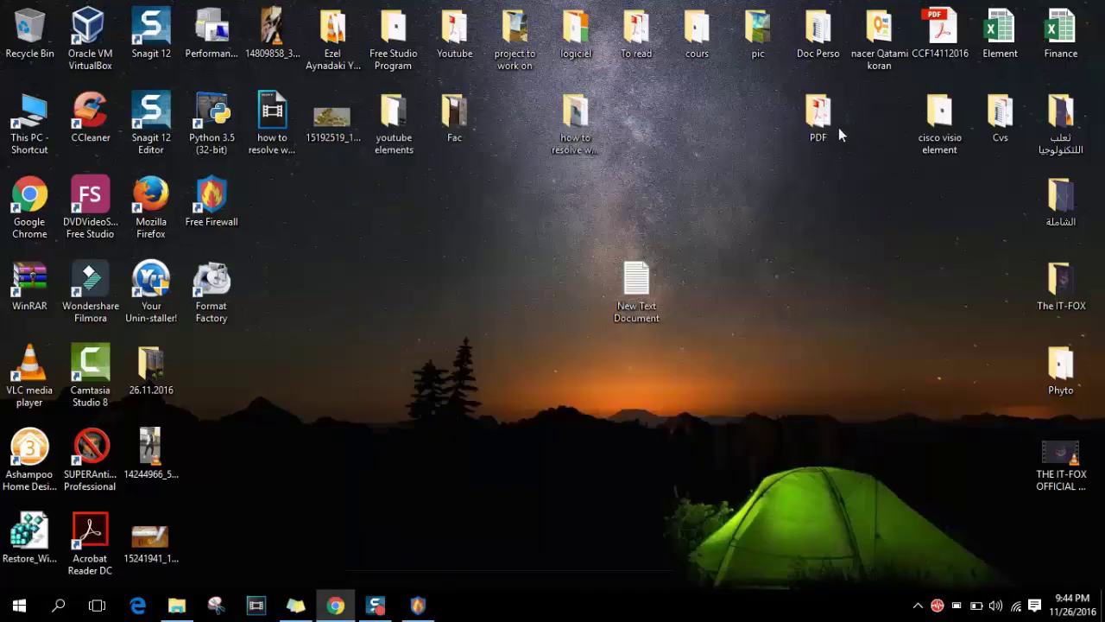
- Search Windows for the firewall, review the Windows Firewall protection status, and close its window
click(59, 605)
text(f)
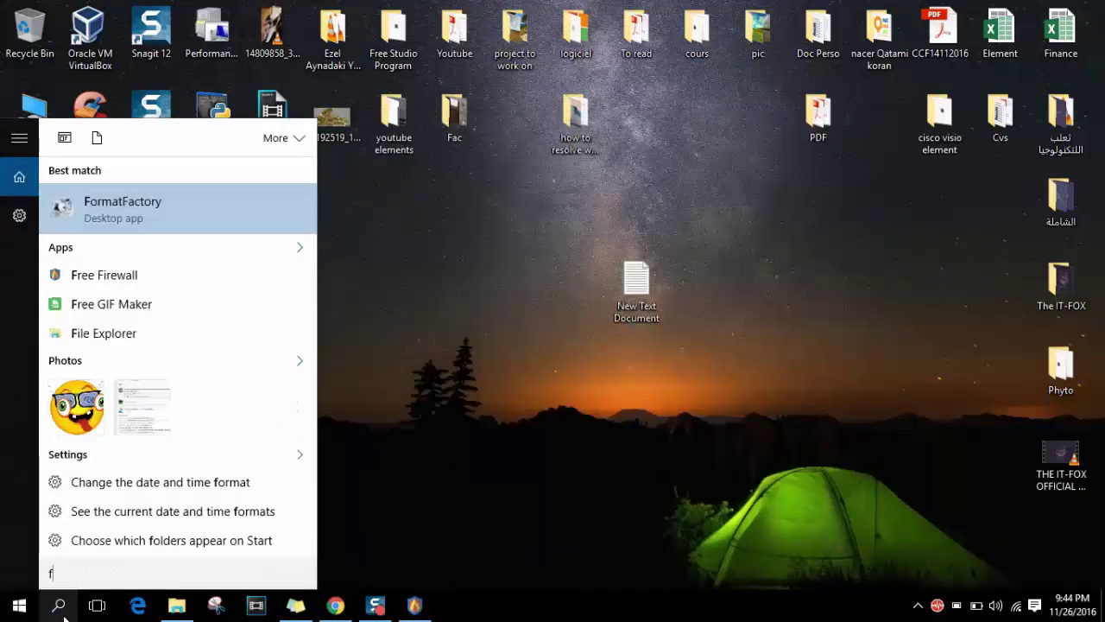
text(ir)
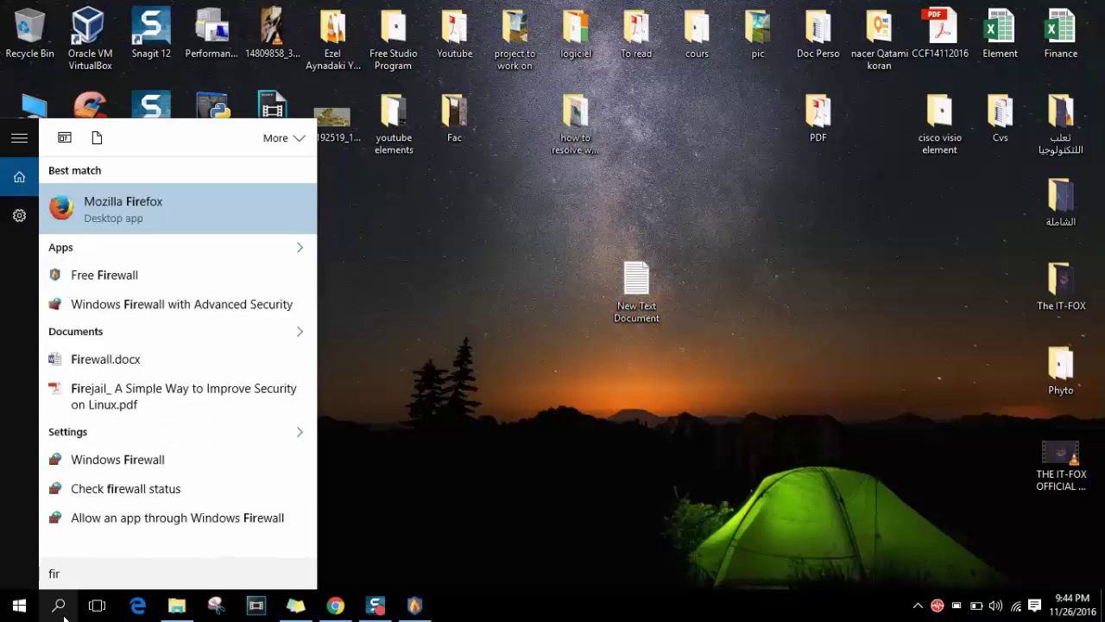
text(ewal)
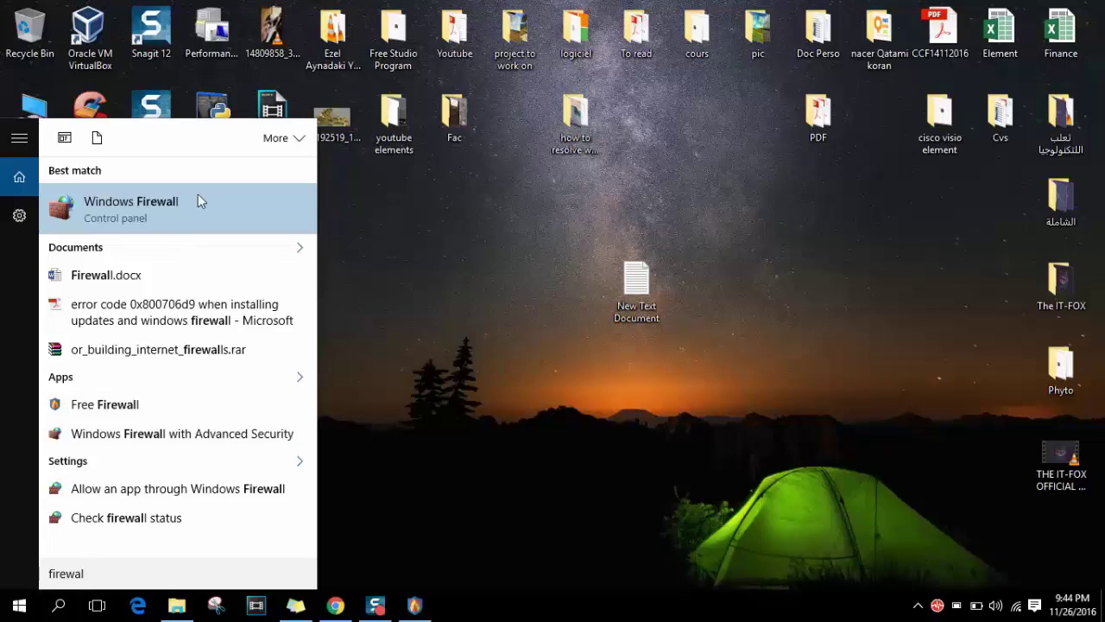
click(192, 203)
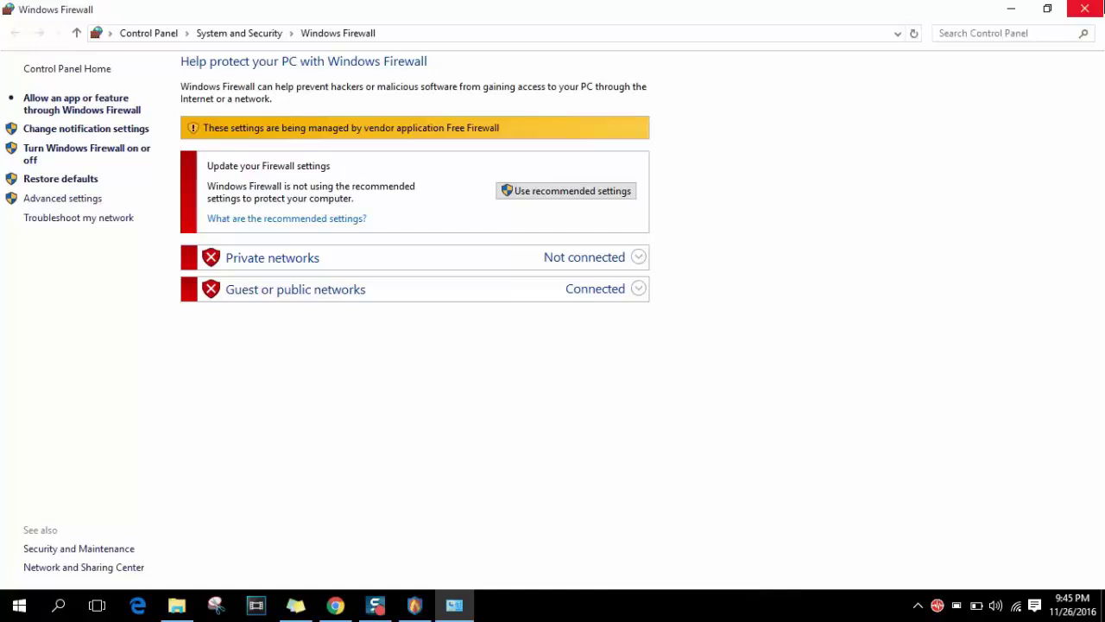
click(1084, 9)
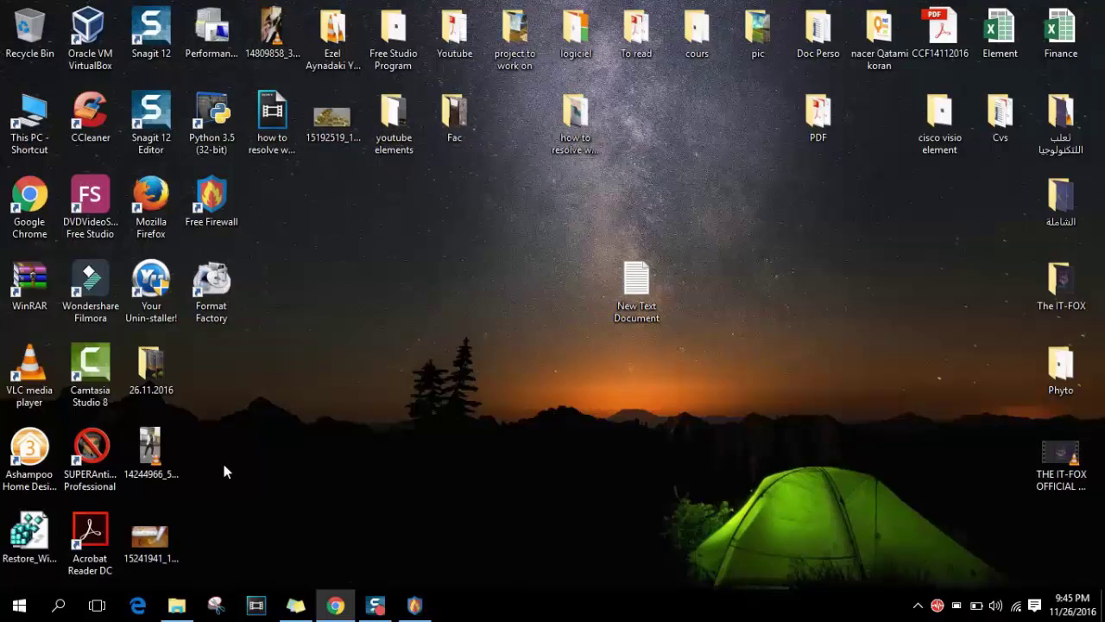
- Open Windows Defender, review its scan options, definition updates and detection history, and close it
click(44, 608)
text(window)
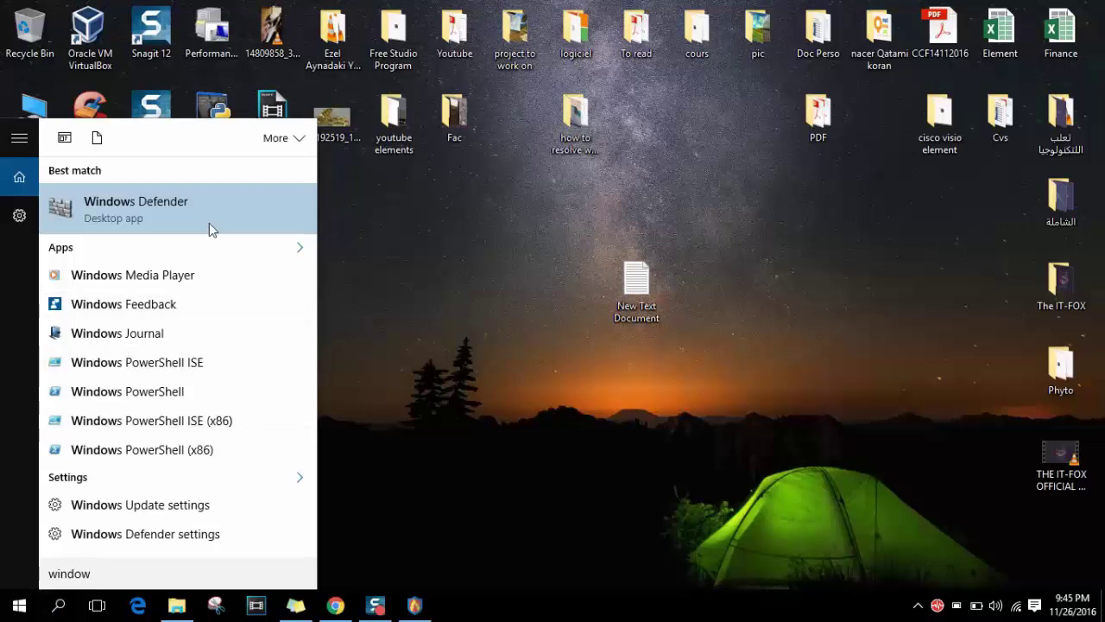
text(s defe)
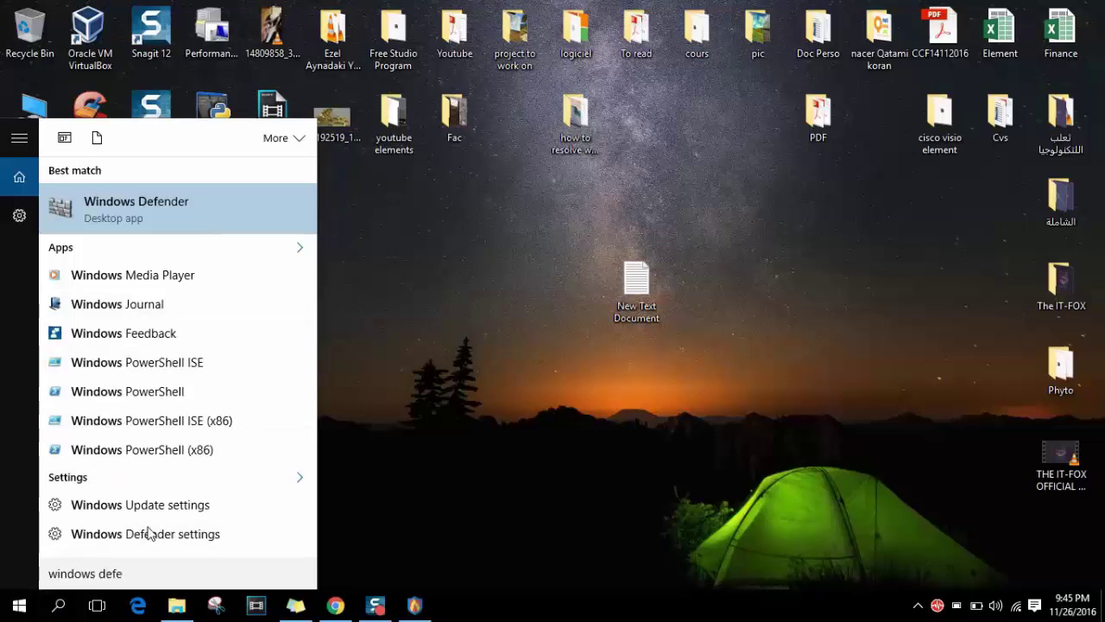
click(197, 212)
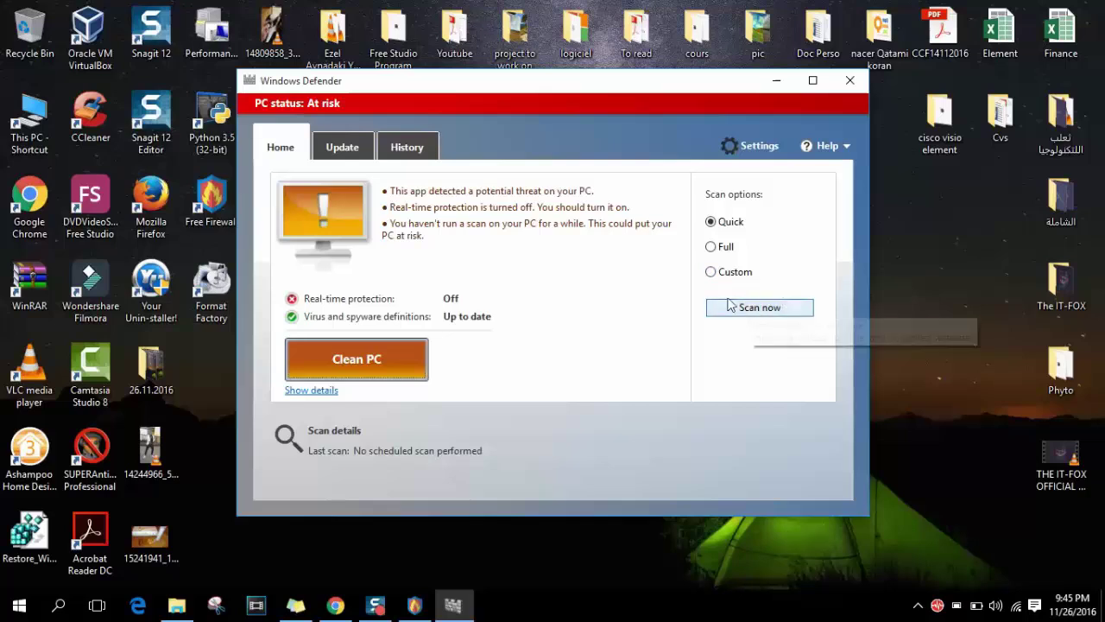
click(362, 142)
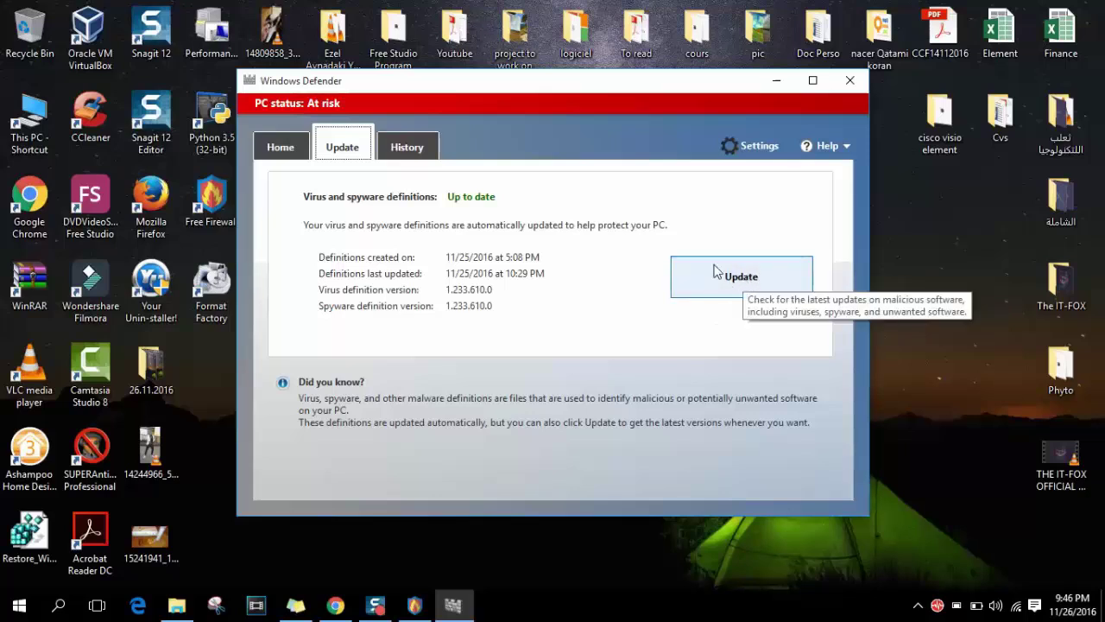
click(415, 148)
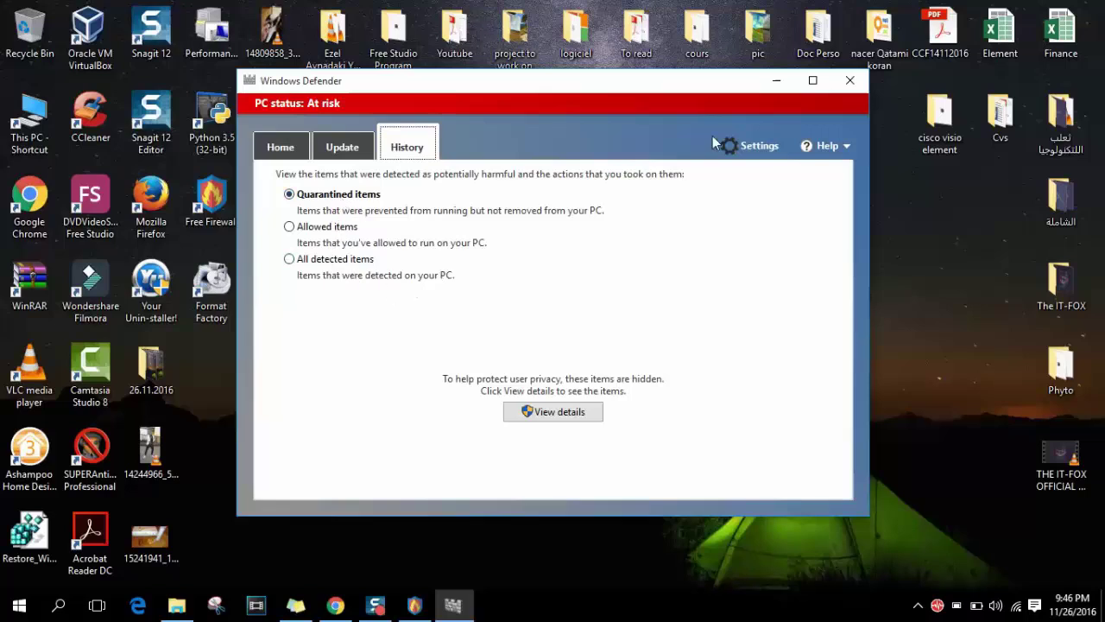
click(850, 80)
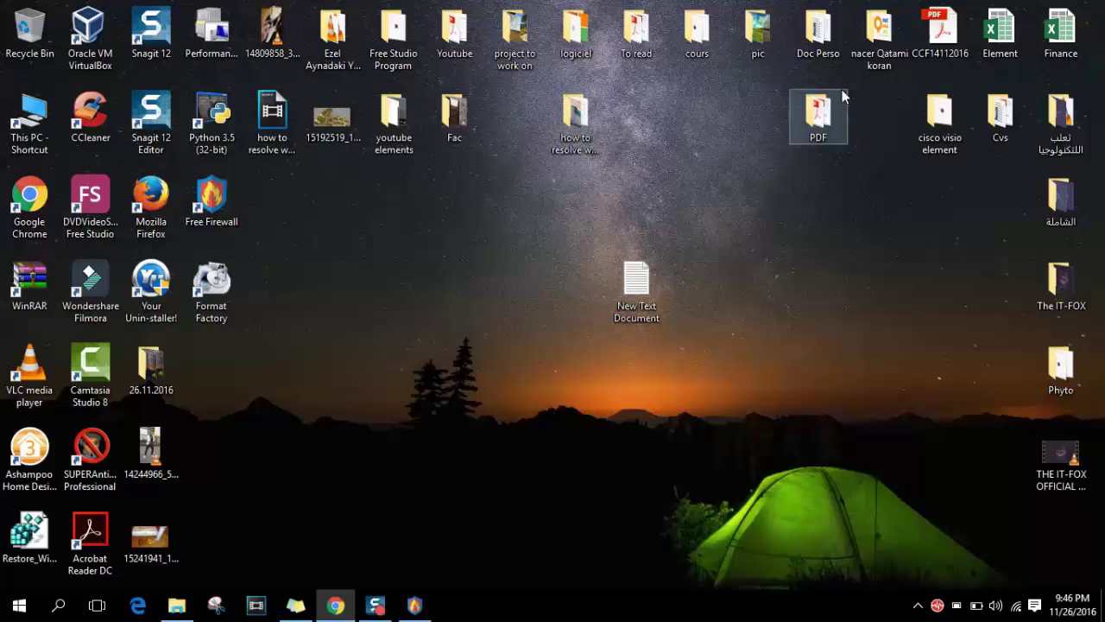
click(660, 163)
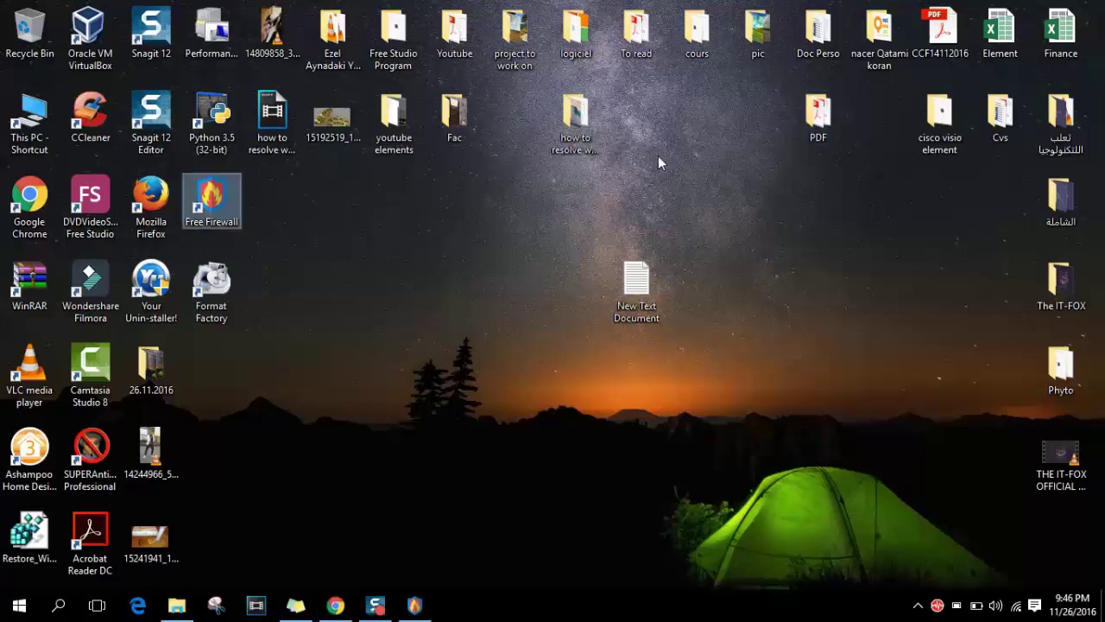